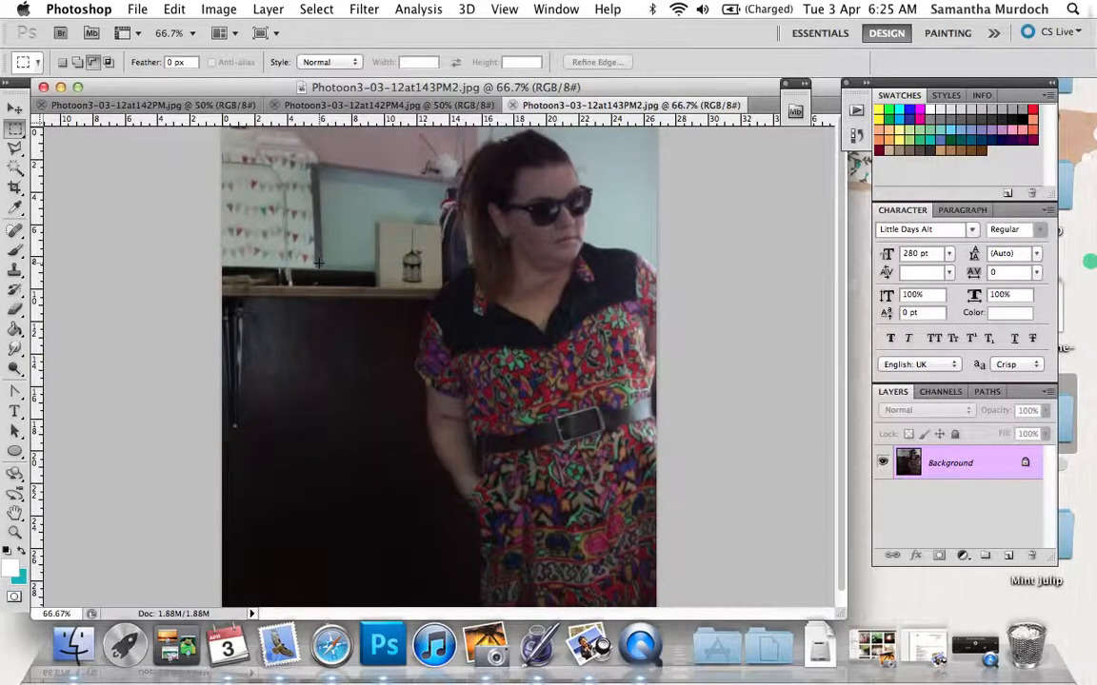
scroll(318, 263, "down", 1)
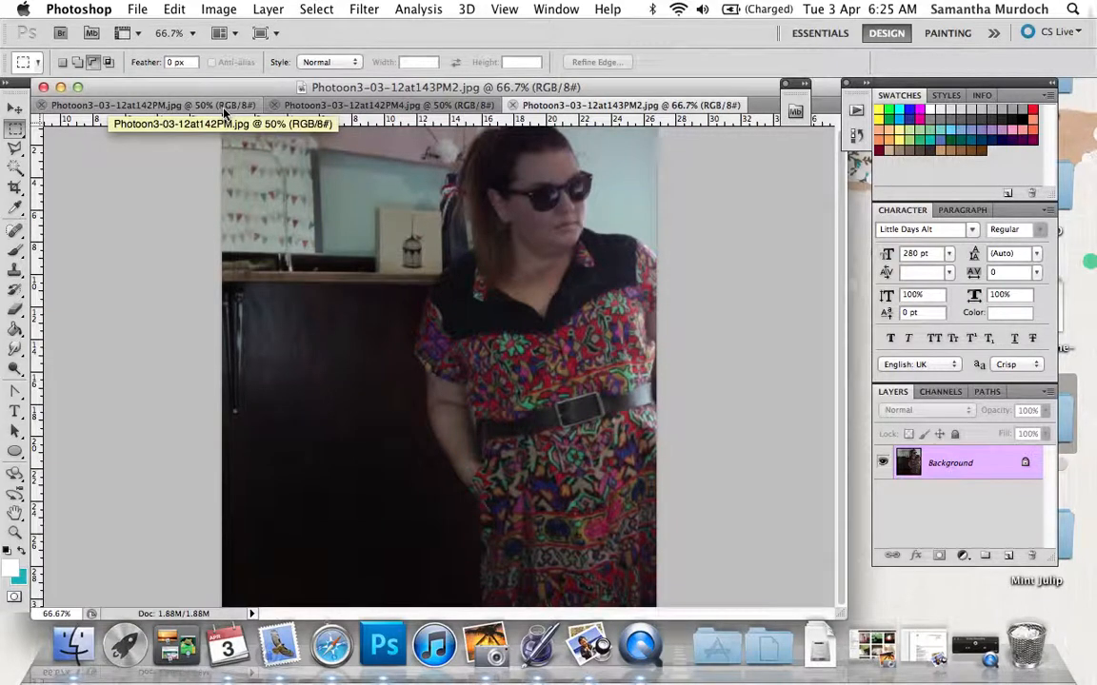
left_click(286, 105)
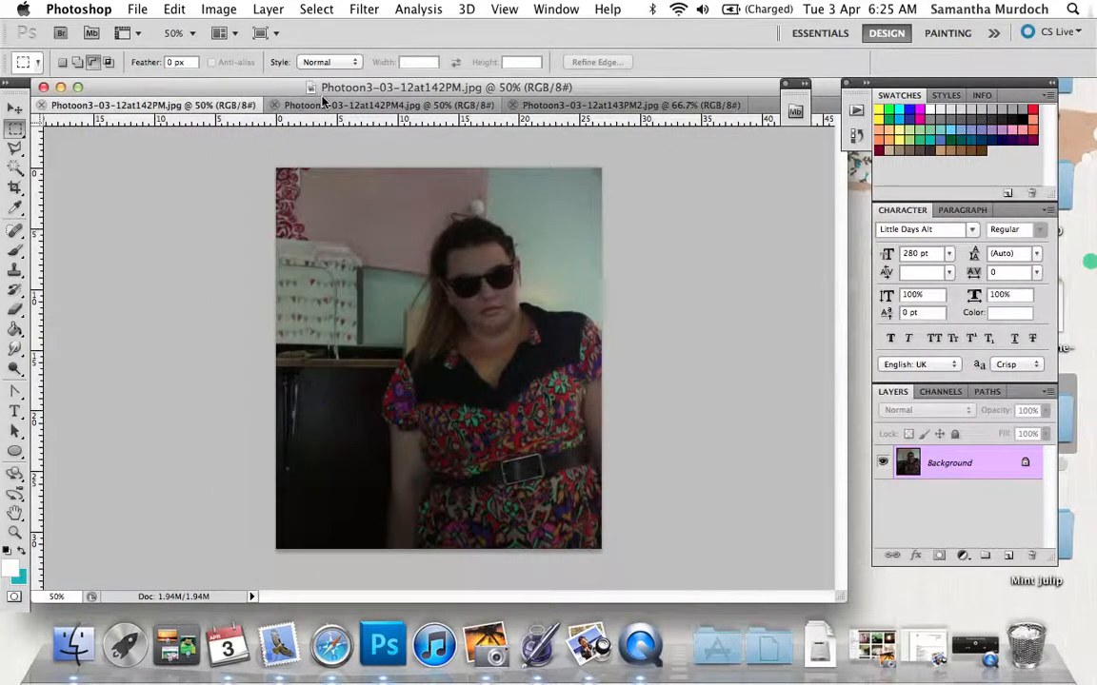
left_click(566, 105)
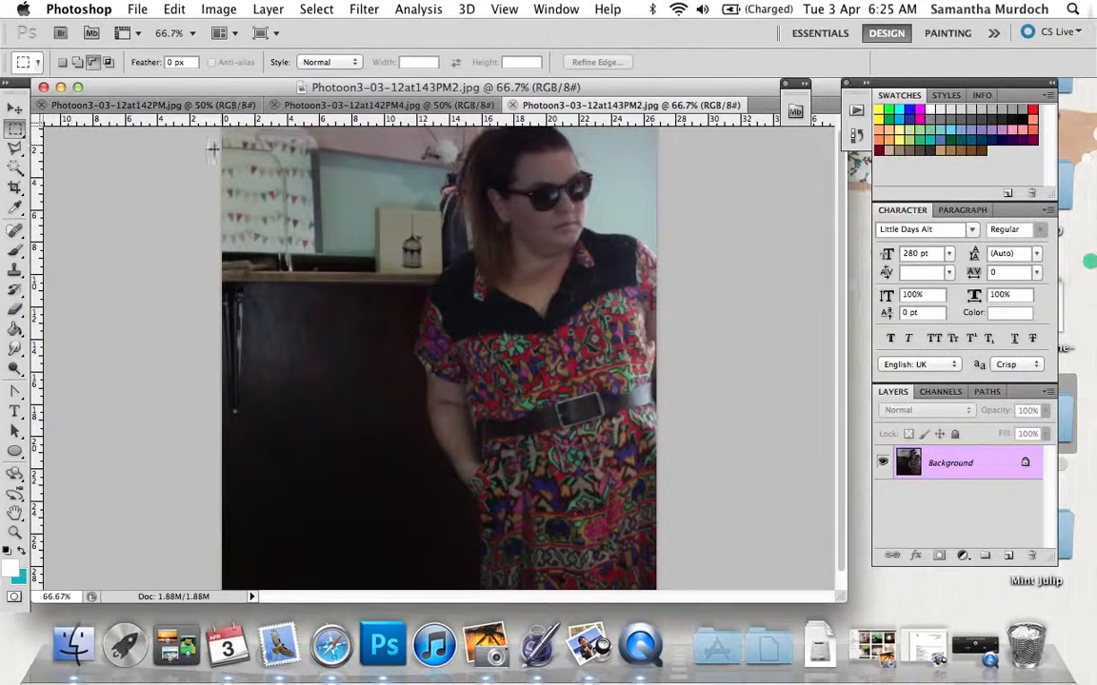
scroll(190, 192, "up", 1)
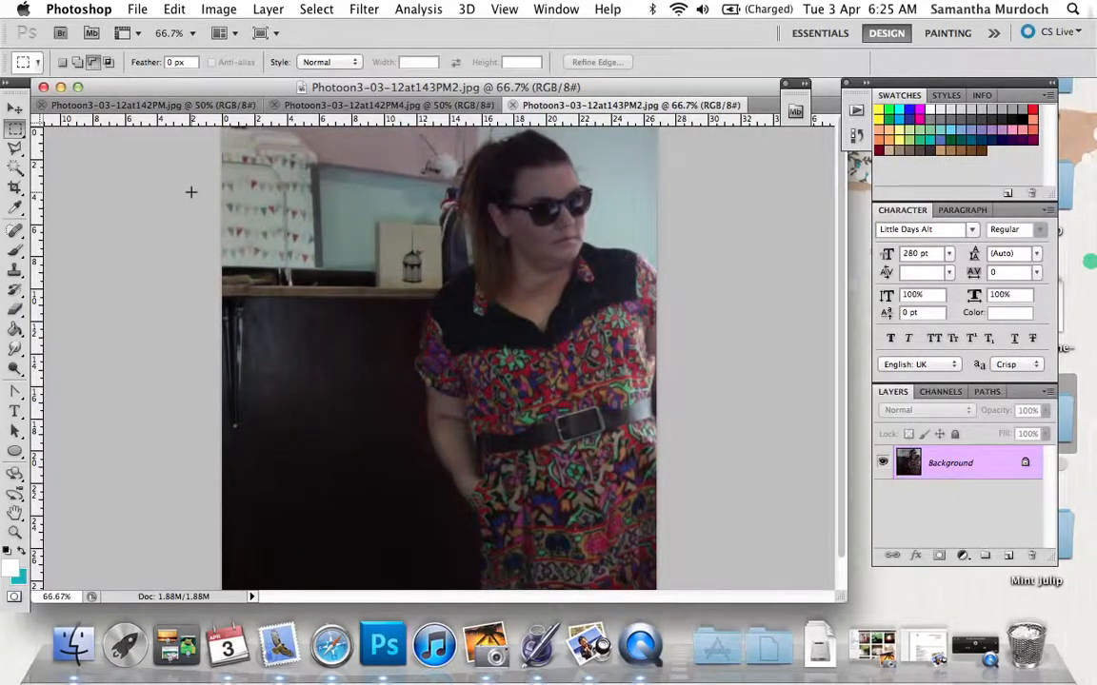
scroll(191, 192, "down", 2)
scroll(190, 192, "up", 2)
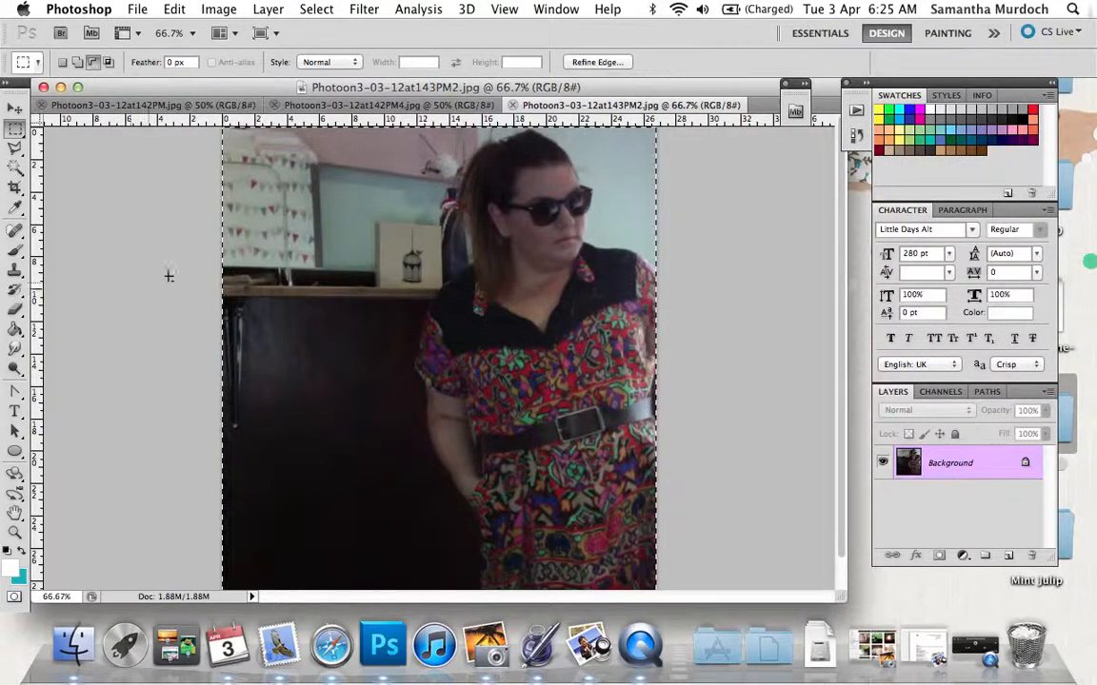
Select the entire canvas of Photoon3-03-12at143PM2.jpg and copy it.
key("super+a")
right_click(364, 307)
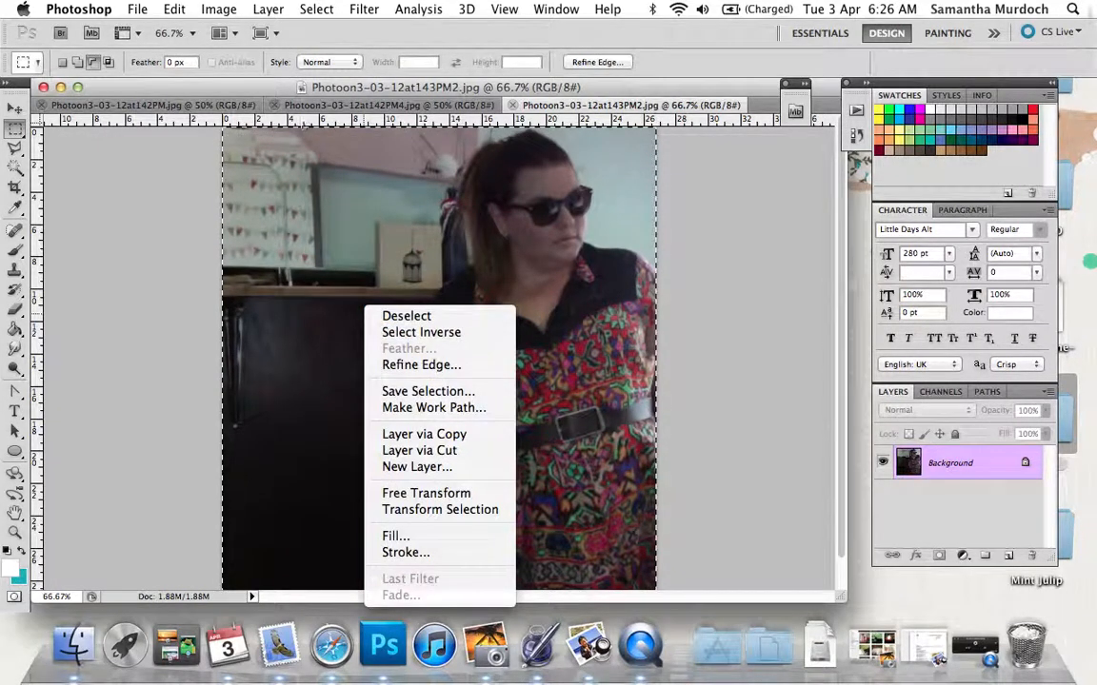
left_click(175, 10)
left_click(175, 11)
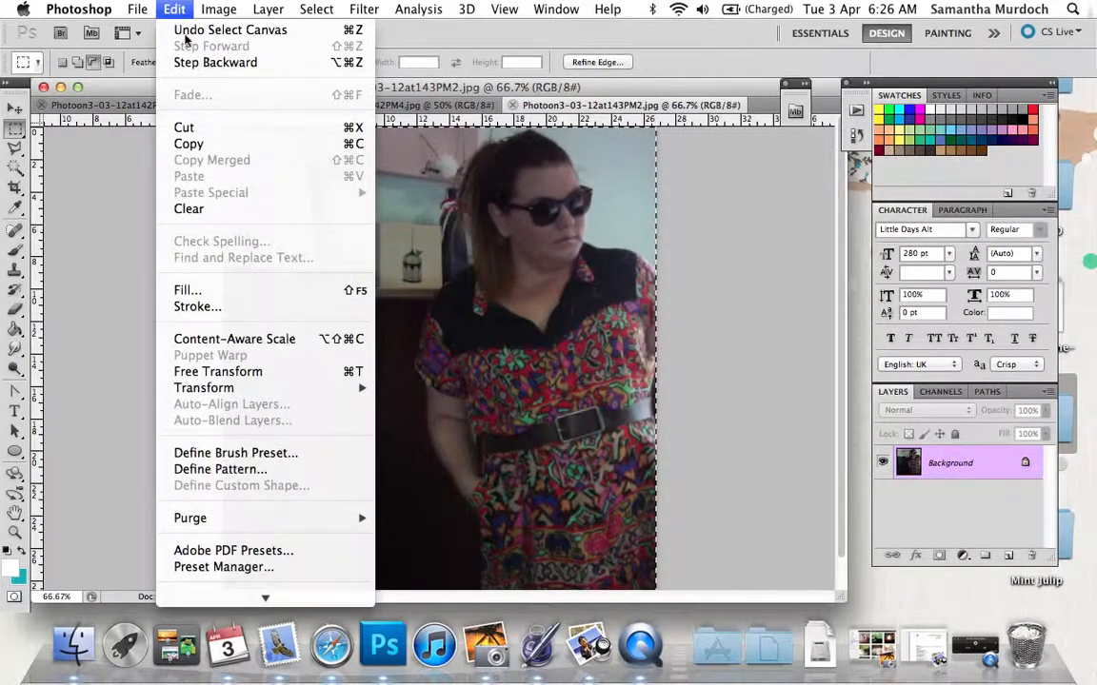
left_click(188, 143)
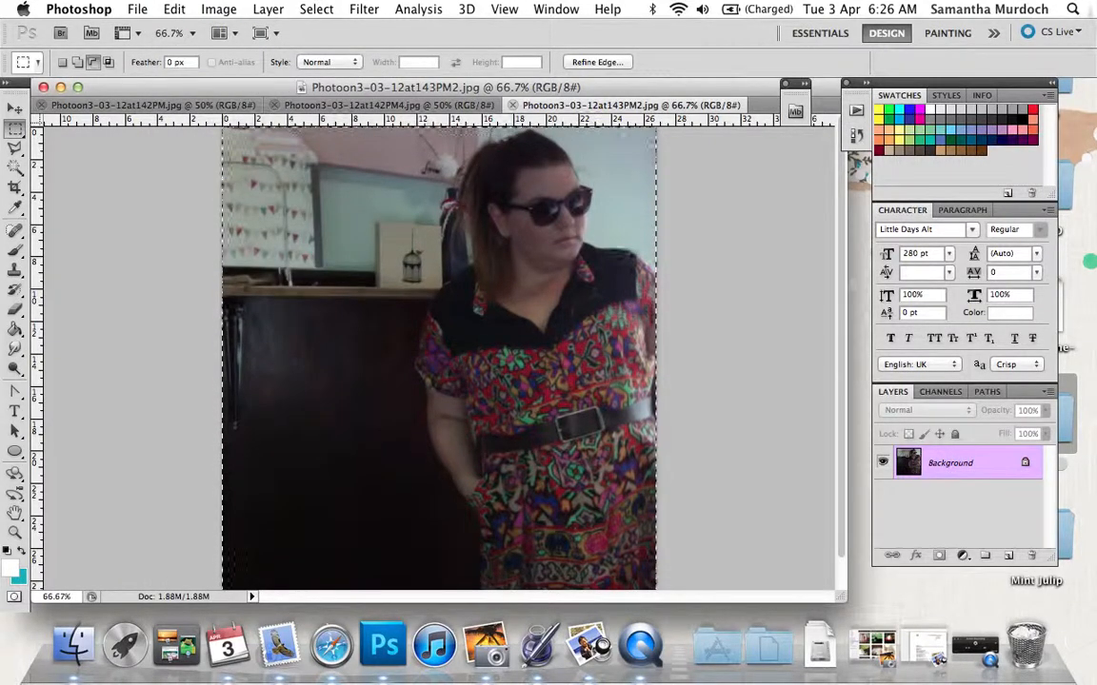
Create a new 760 x 866 pixel RGB document from the Clipboard preset with a white background and paste the copied photo into it.
left_click(137, 9)
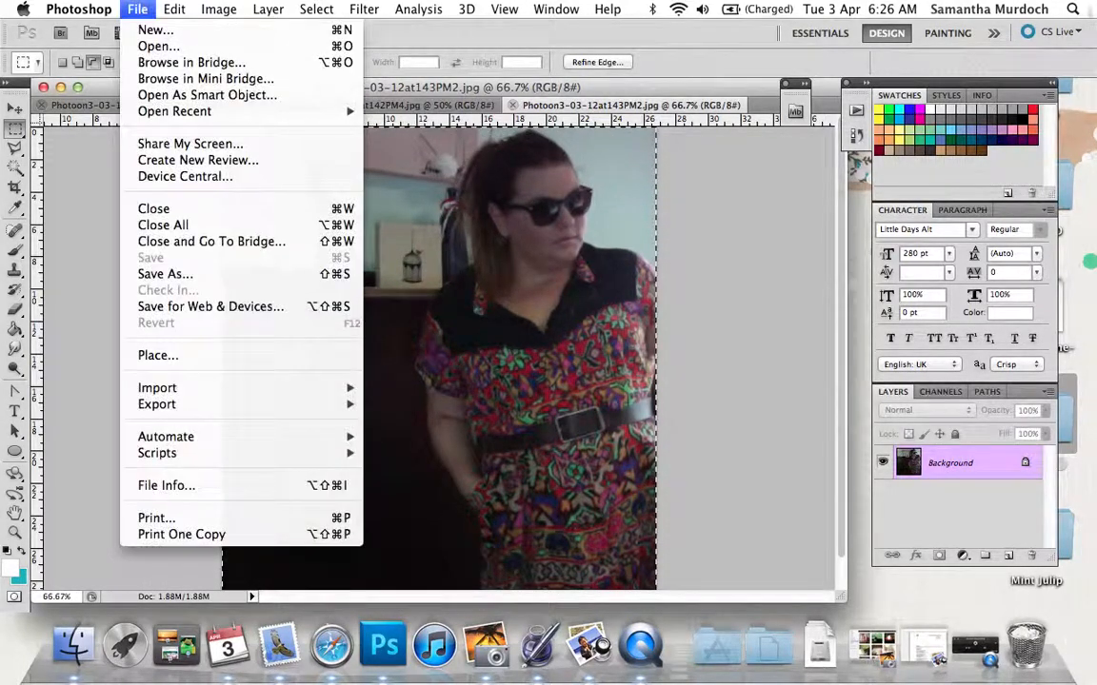
left_click(152, 29)
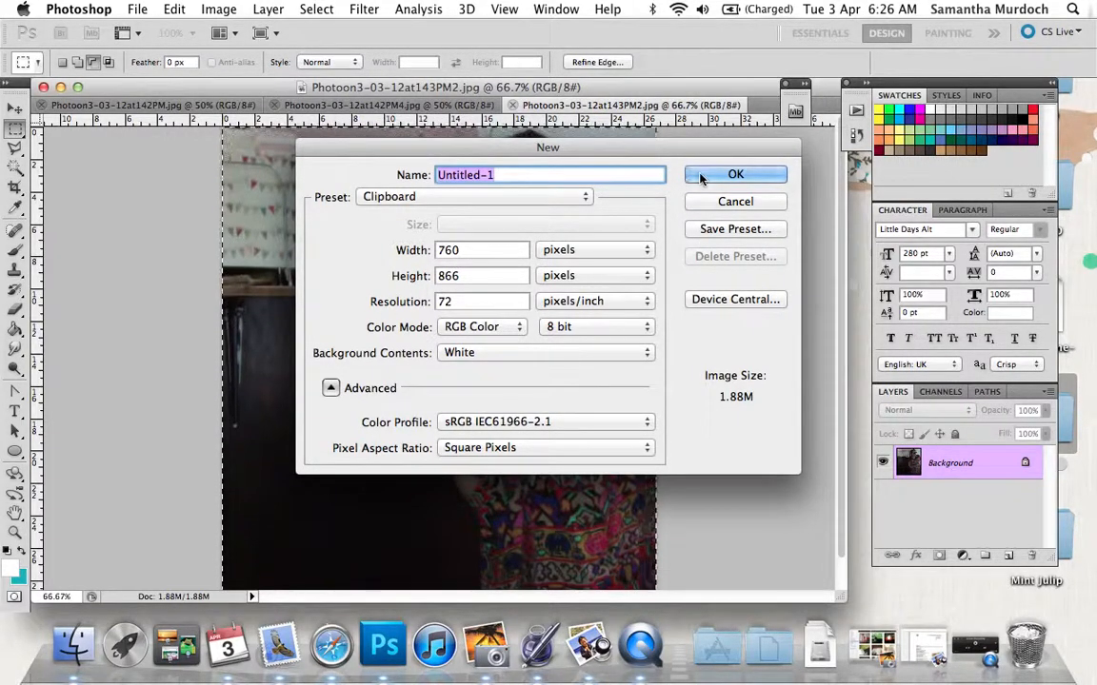
left_click(734, 175)
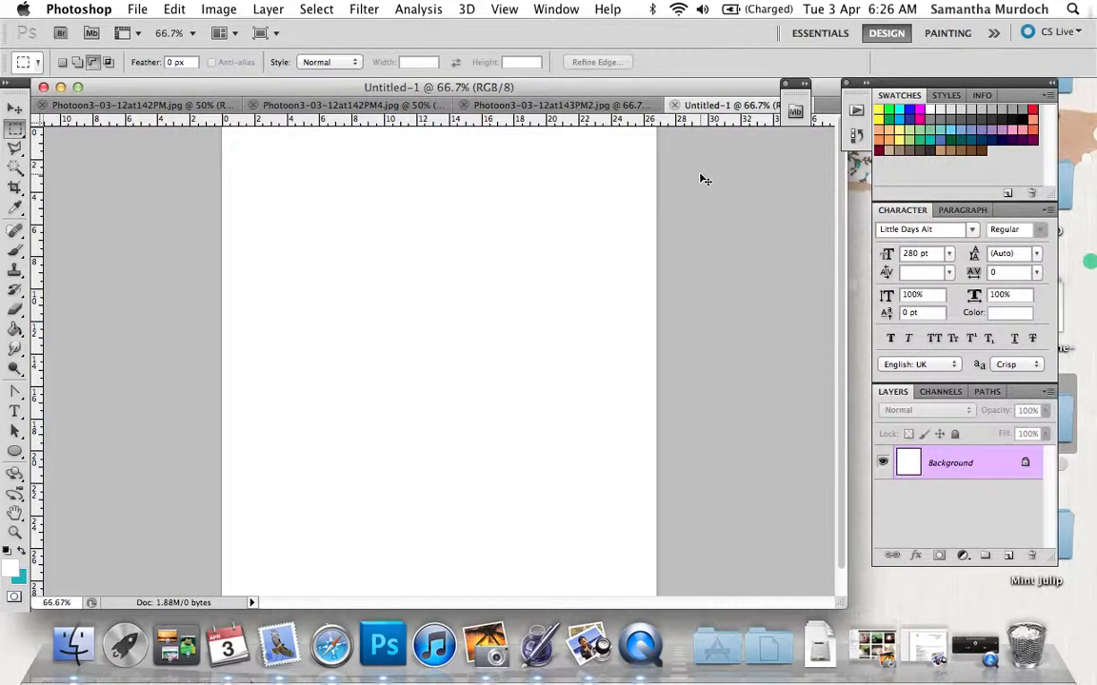
key("super+v")
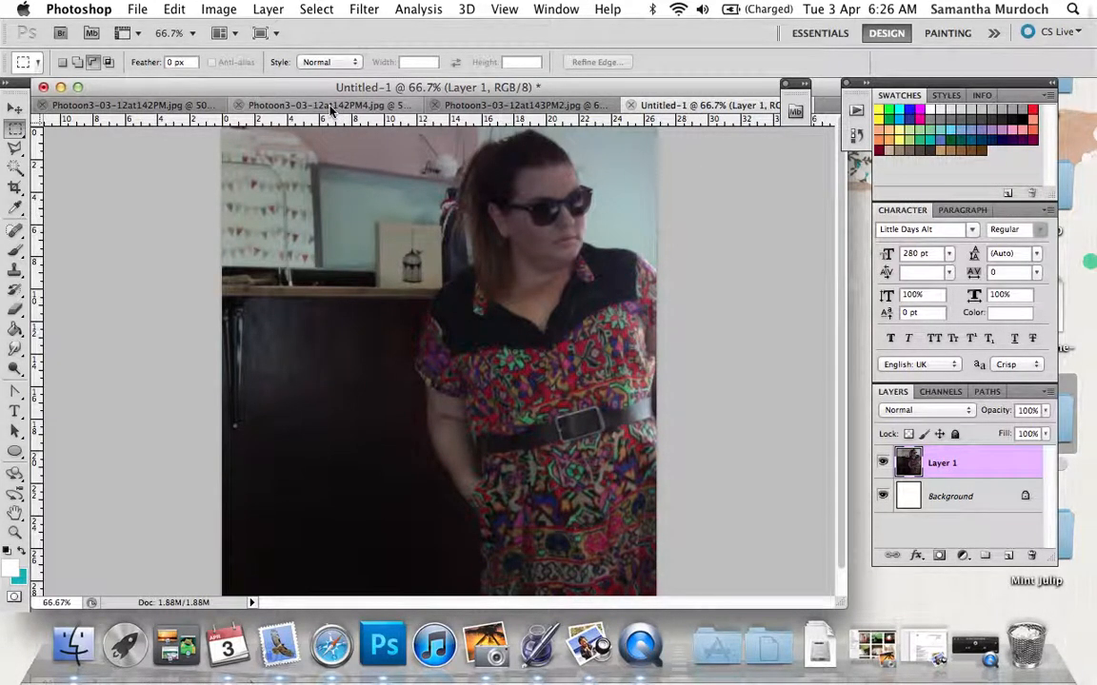
Copy the whole image of Photoon3-03-12at142PM.jpg and paste it as a new layer into Untitled-1.
left_click(174, 106)
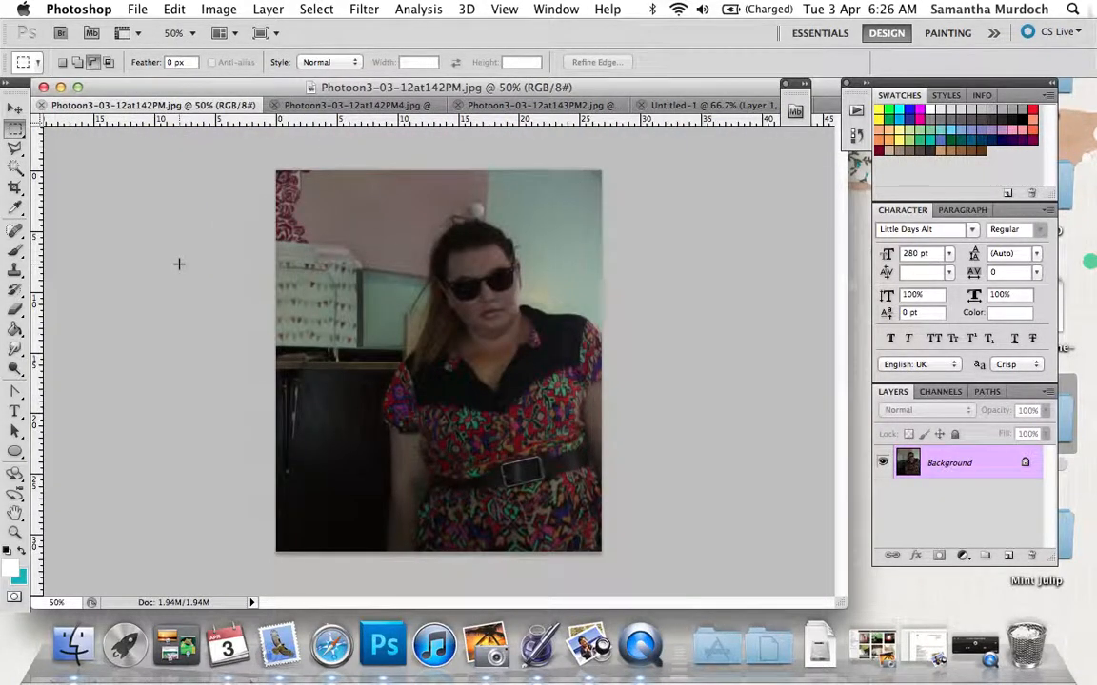
key("super+a")
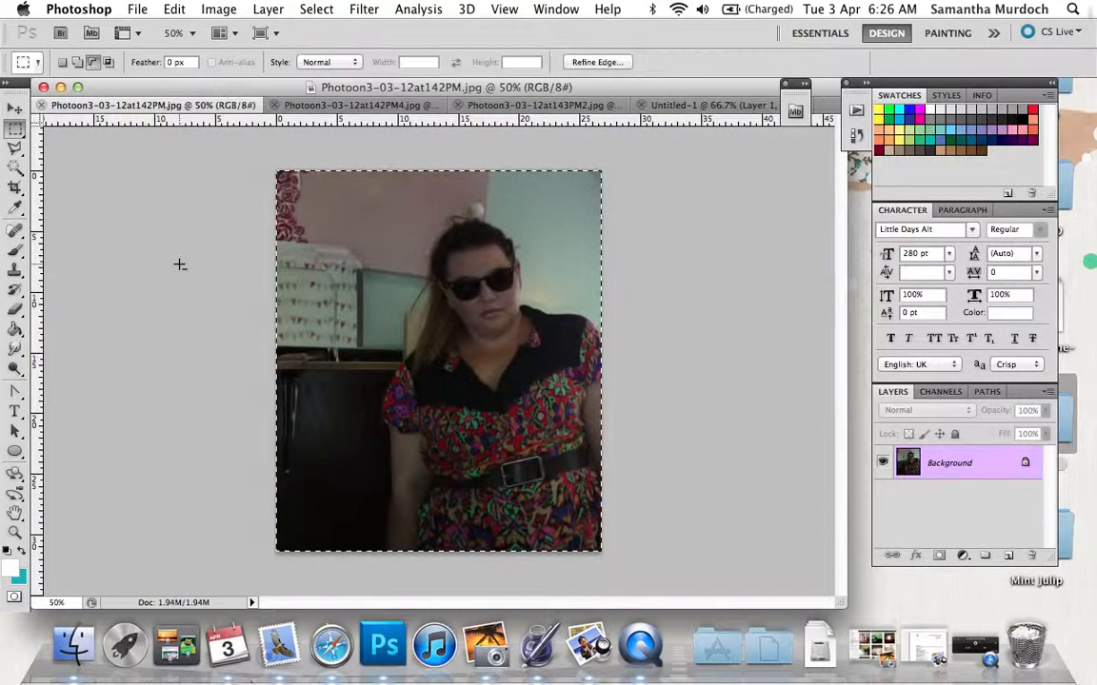
left_click(174, 9)
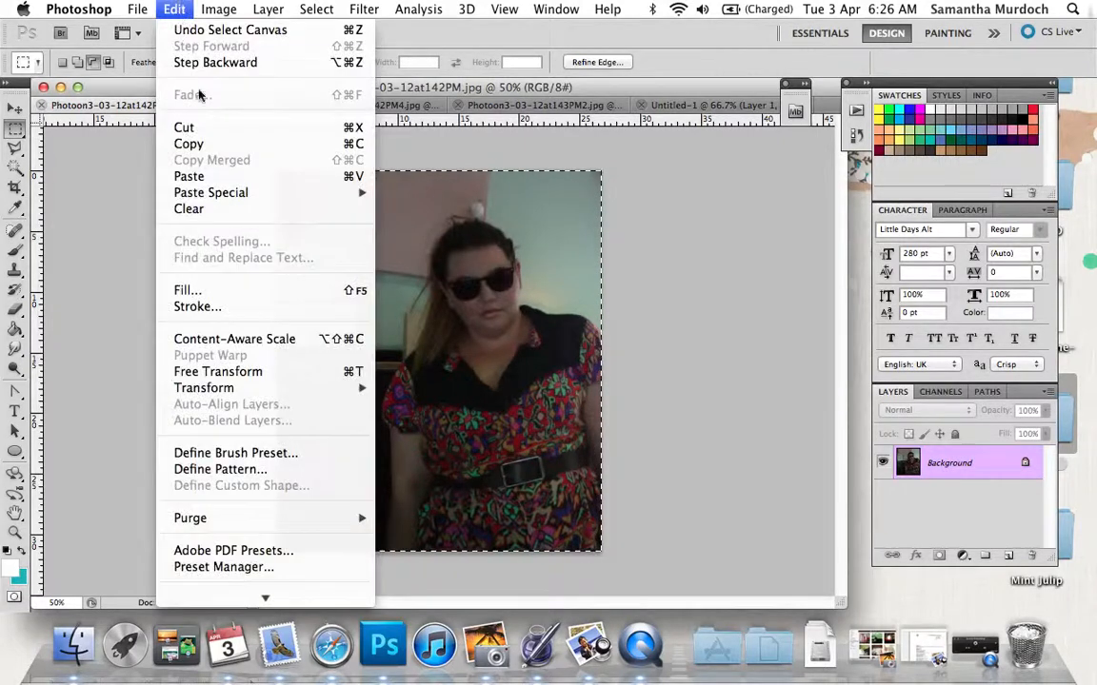
left_click(202, 142)
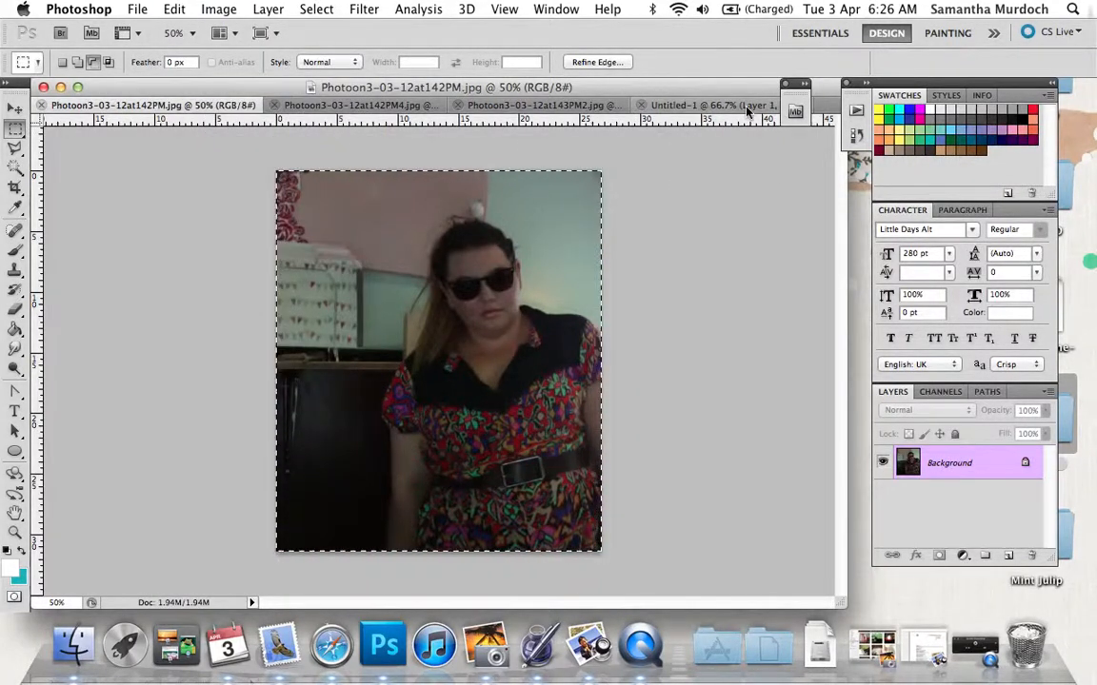
left_click(747, 112)
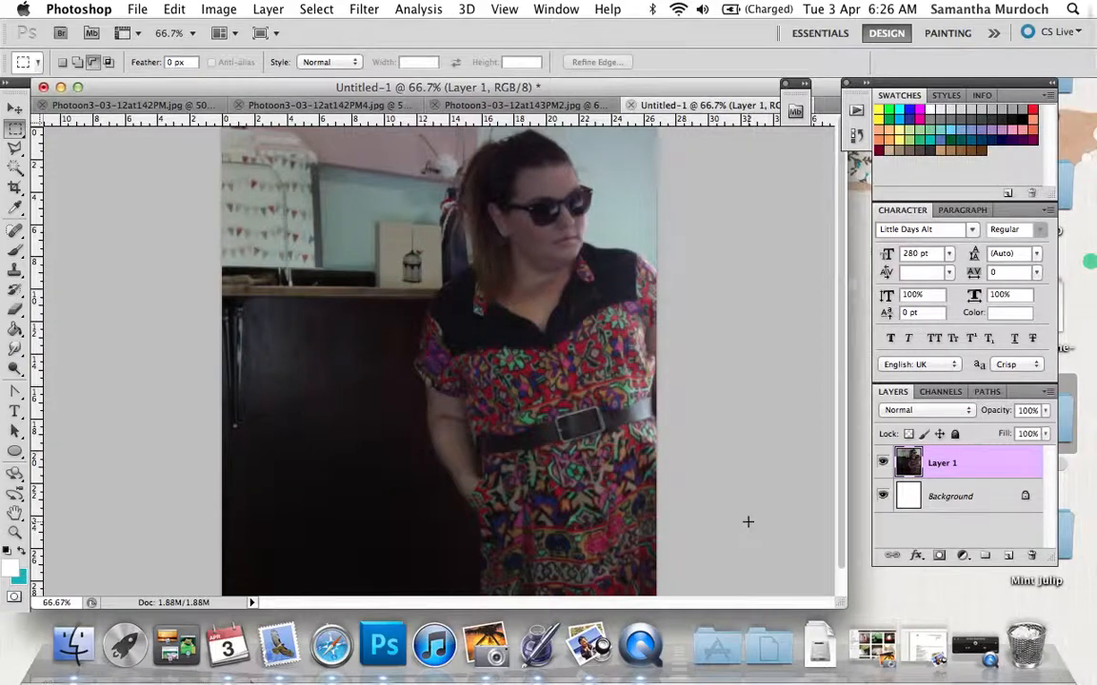
key("super+v")
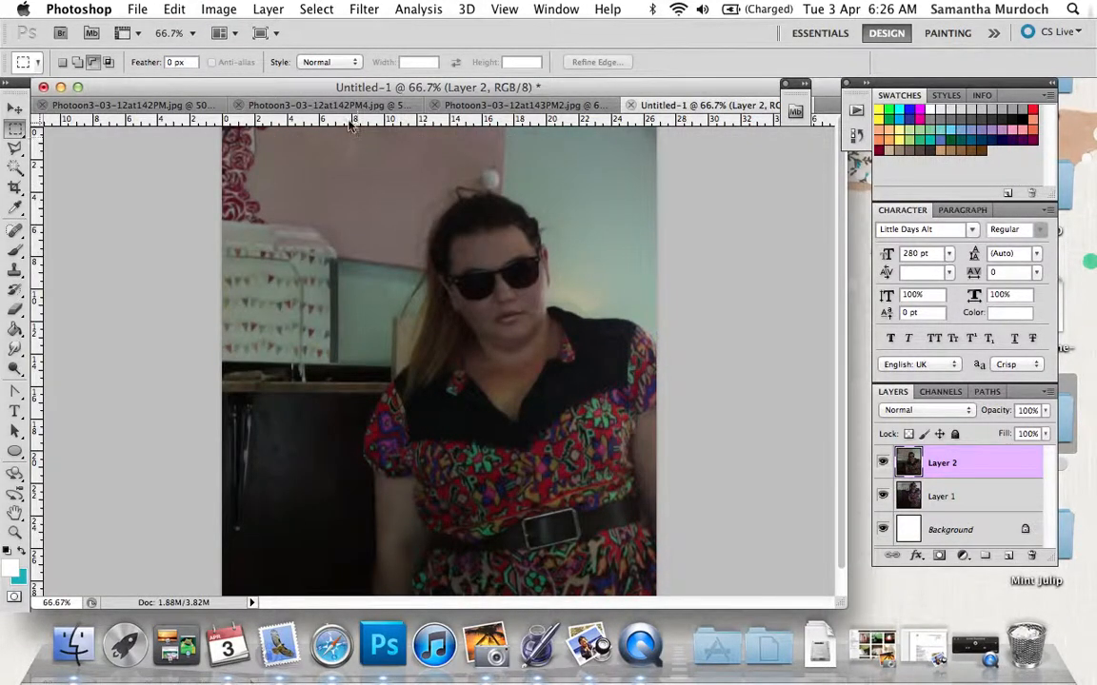
Copy the whole image of Photoon3-03-12at142PM4.jpg and paste it as a new layer into Untitled-1.
left_click(338, 106)
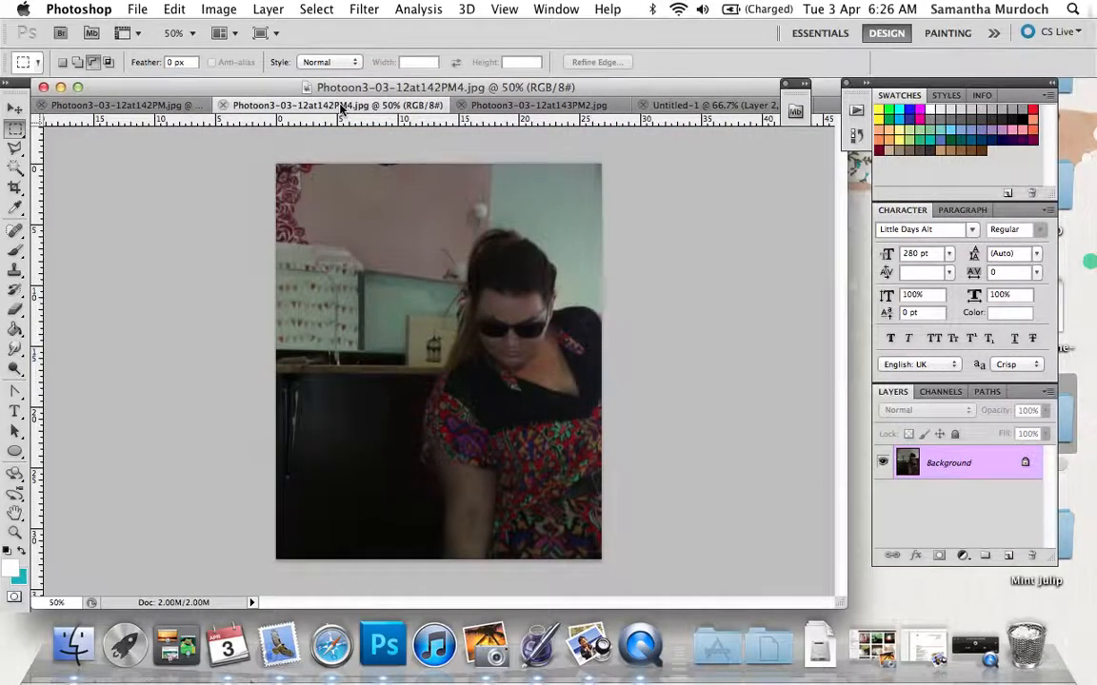
key("super+a")
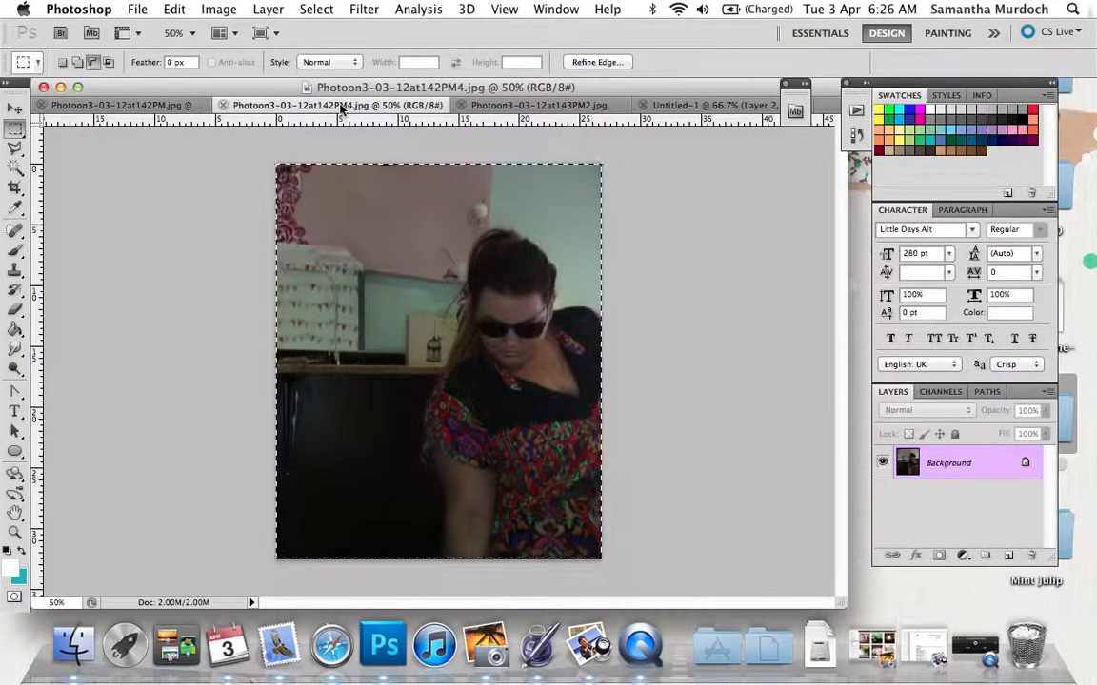
key("super+c")
left_click(706, 106)
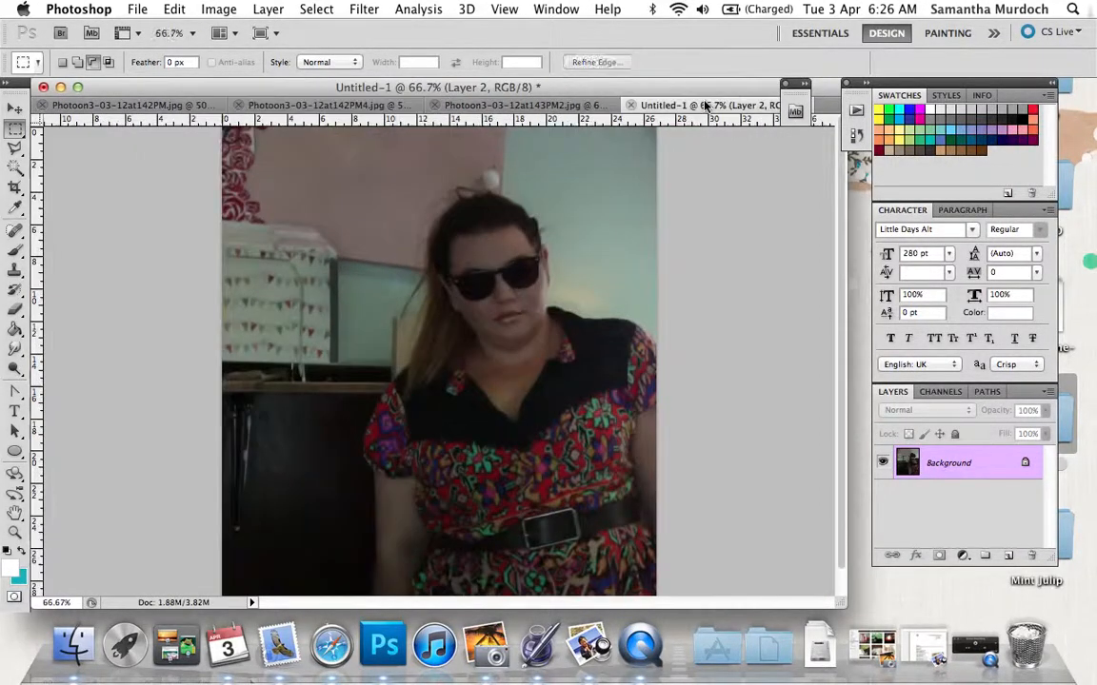
key("super+v")
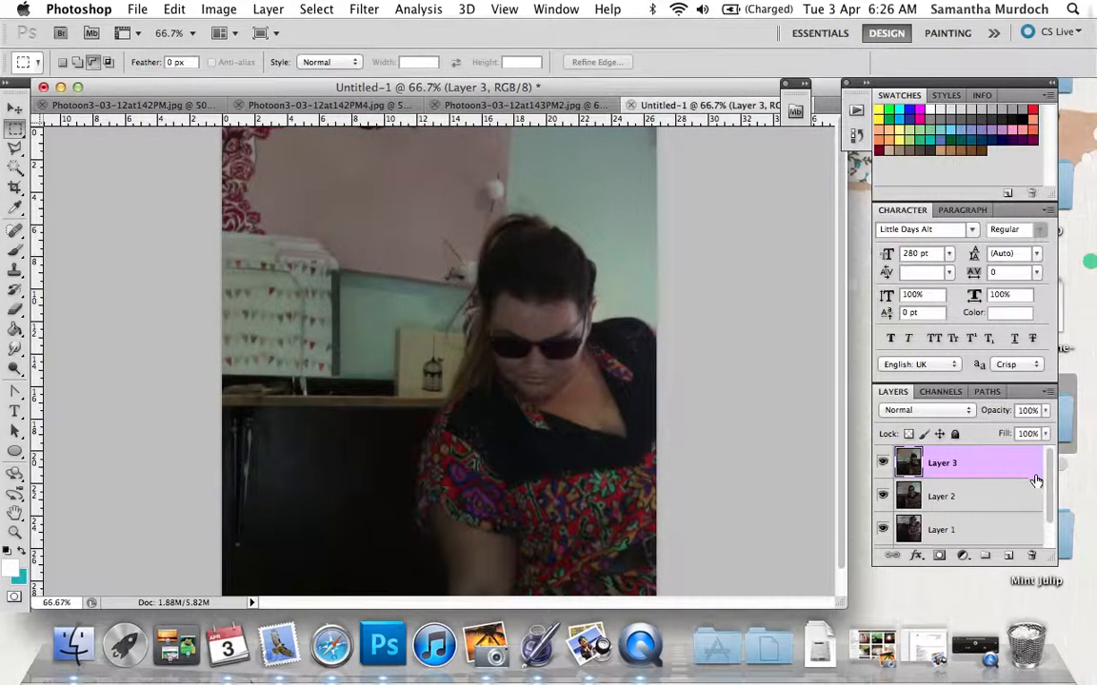
mouse_move(1051, 477)
left_mouse_down()
mouse_move(1053, 554)
mouse_move(1047, 460)
mouse_move(1053, 519)
mouse_move(1051, 491)
left_mouse_up()
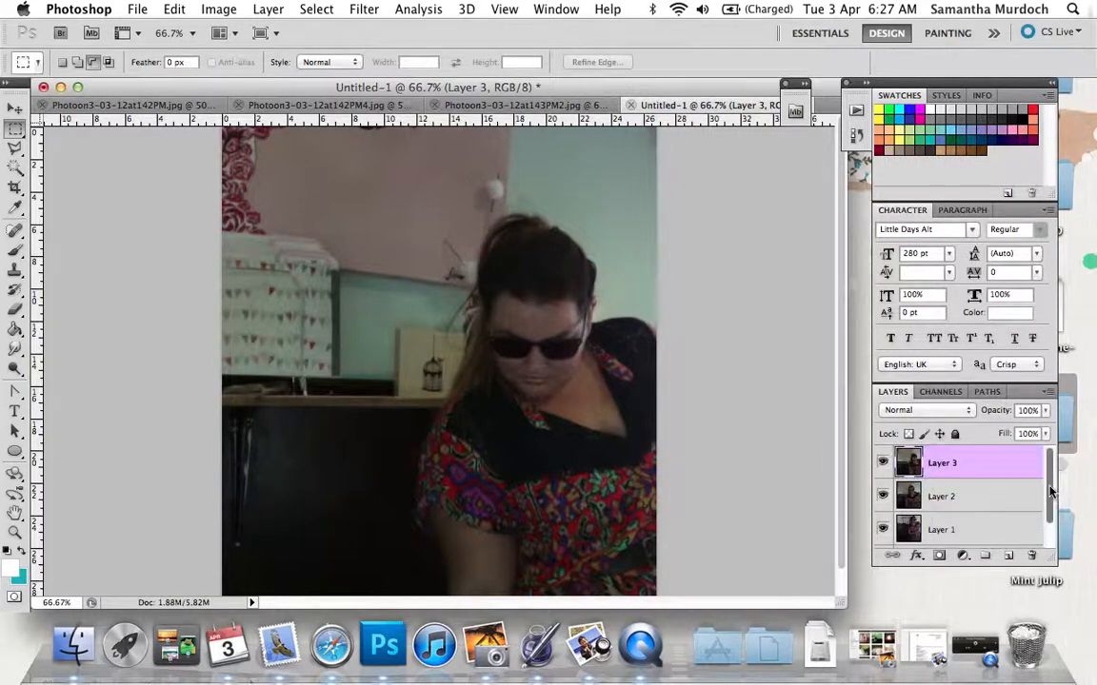
left_click(982, 495)
left_click(971, 527)
left_click(969, 499)
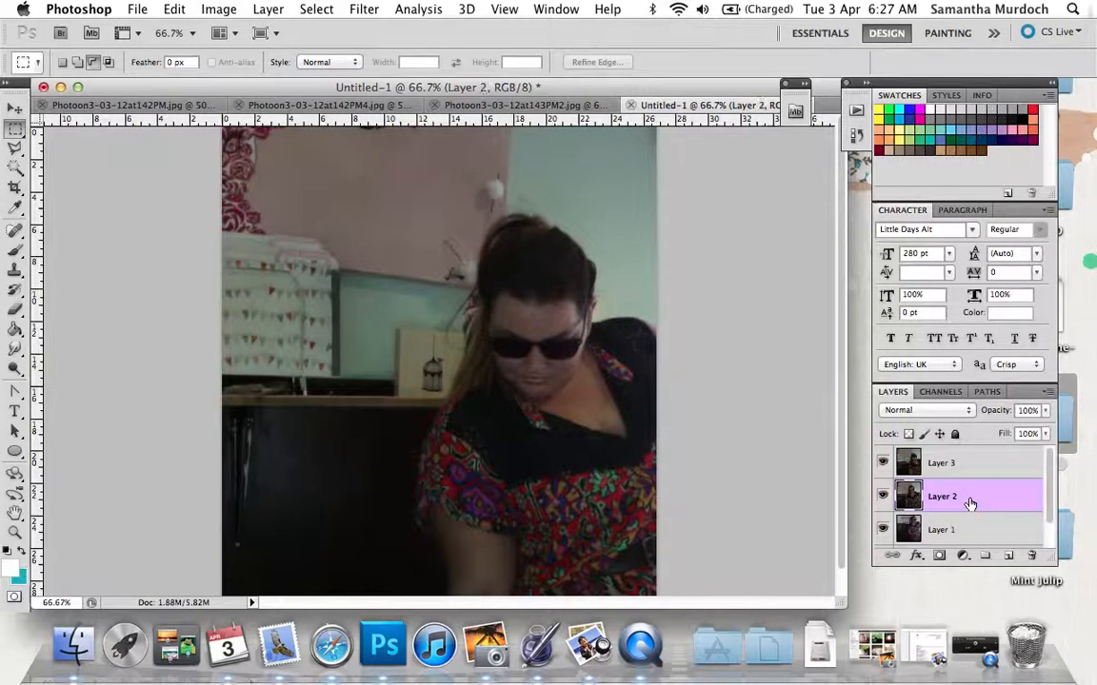
left_click(966, 464)
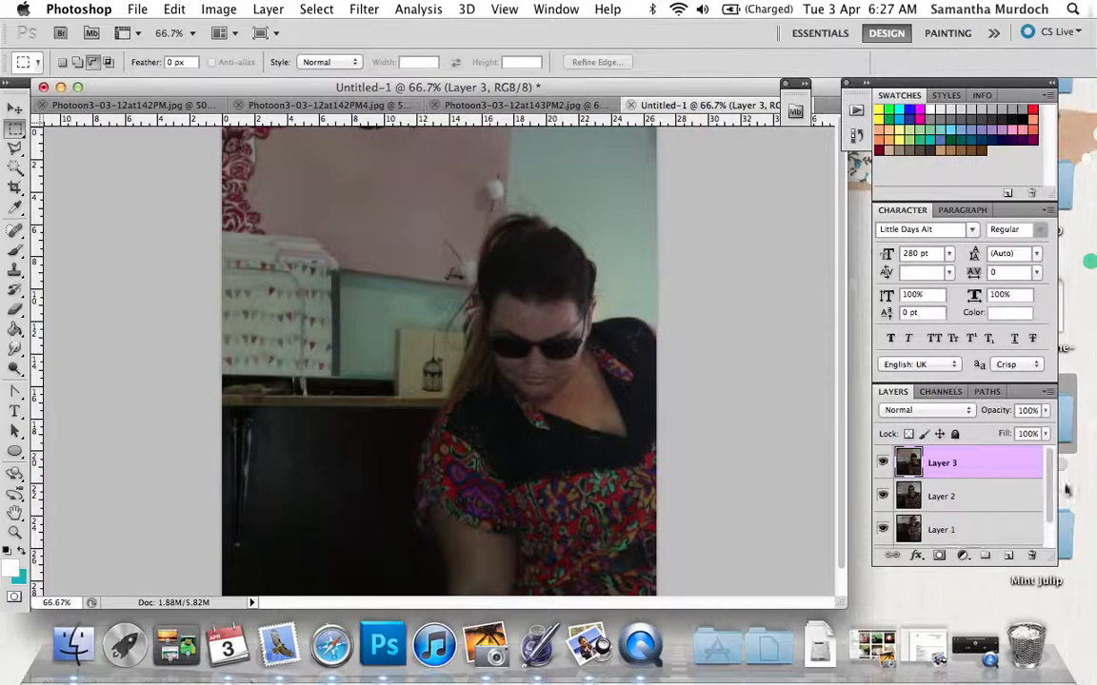
Rename Layer 1, just above the background, as "Photo 1".
scroll(966, 501, "down", 2)
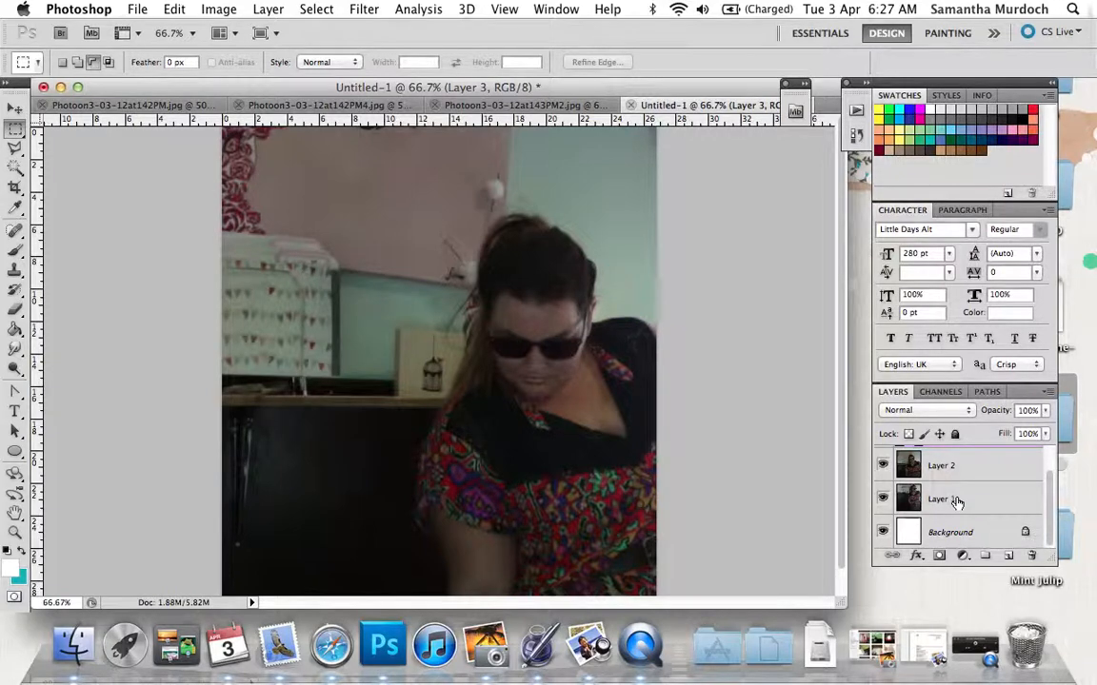
double_click(957, 502)
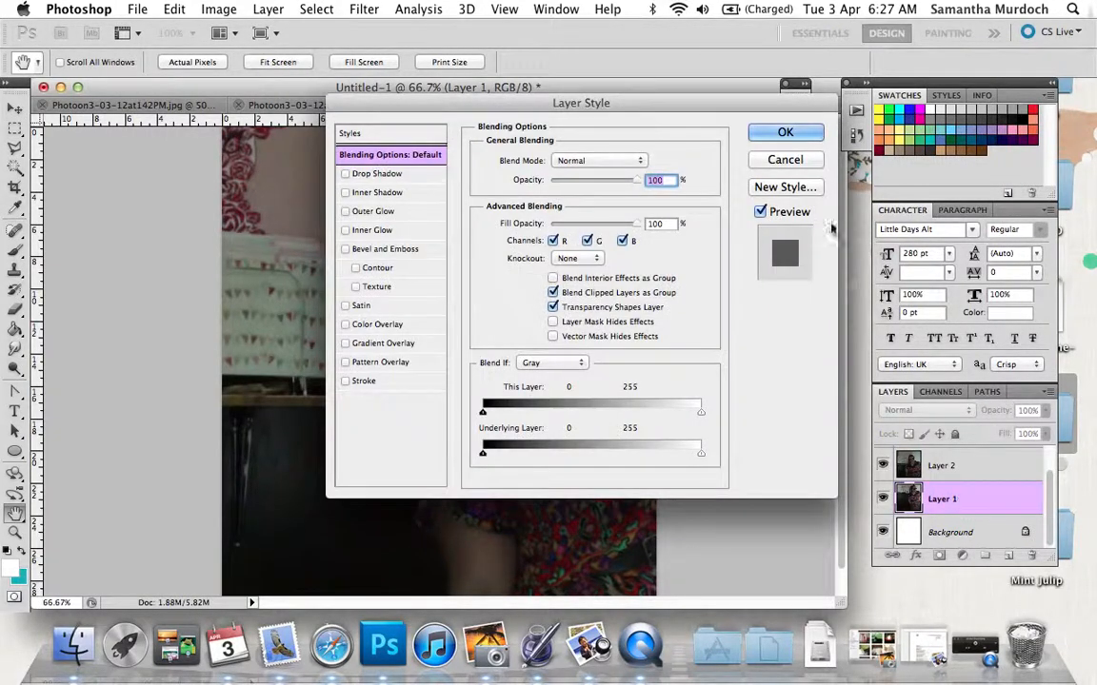
left_click(784, 159)
double_click(942, 500)
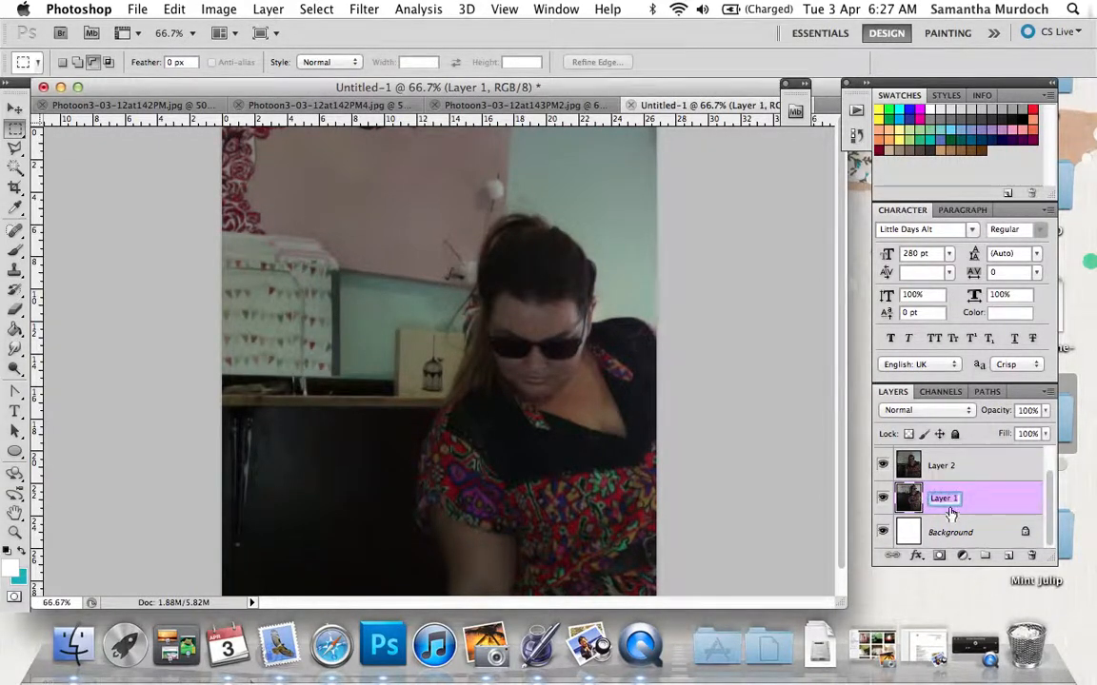
type("Photo")
Rename Layer 2 as "Photo 2".
left_click(941, 472)
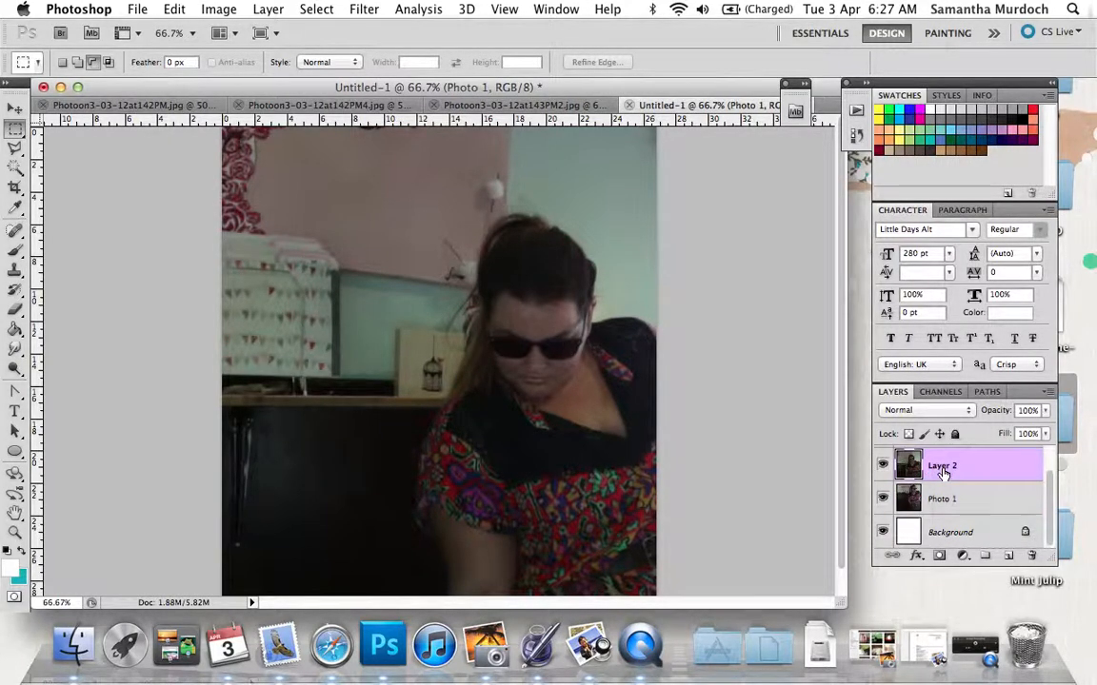
double_click(941, 466)
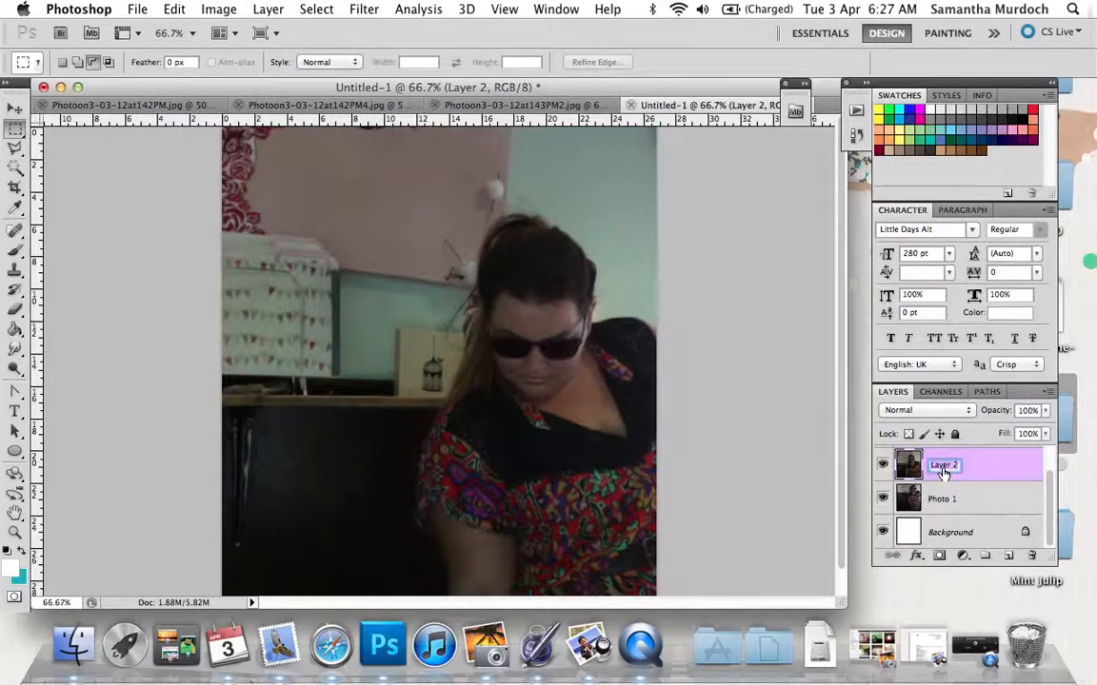
type("Fhoto 2")
Rename the topmost layer, Layer 3, as "Photo".
left_click(1051, 490)
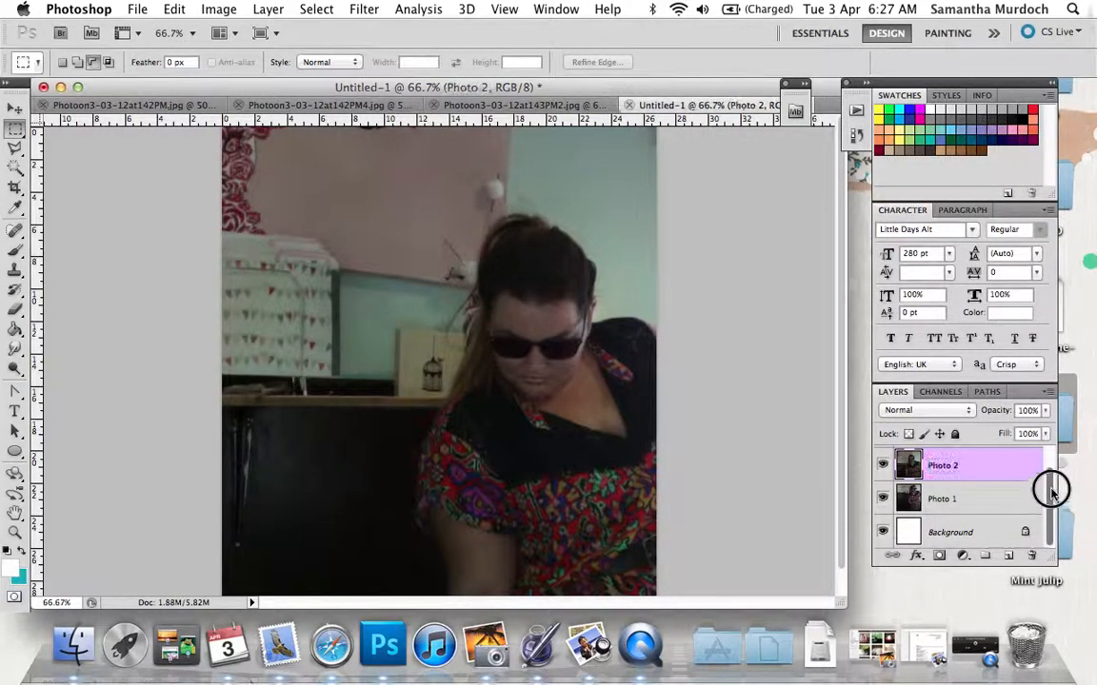
left_click_drag(1052, 490, 1052, 454)
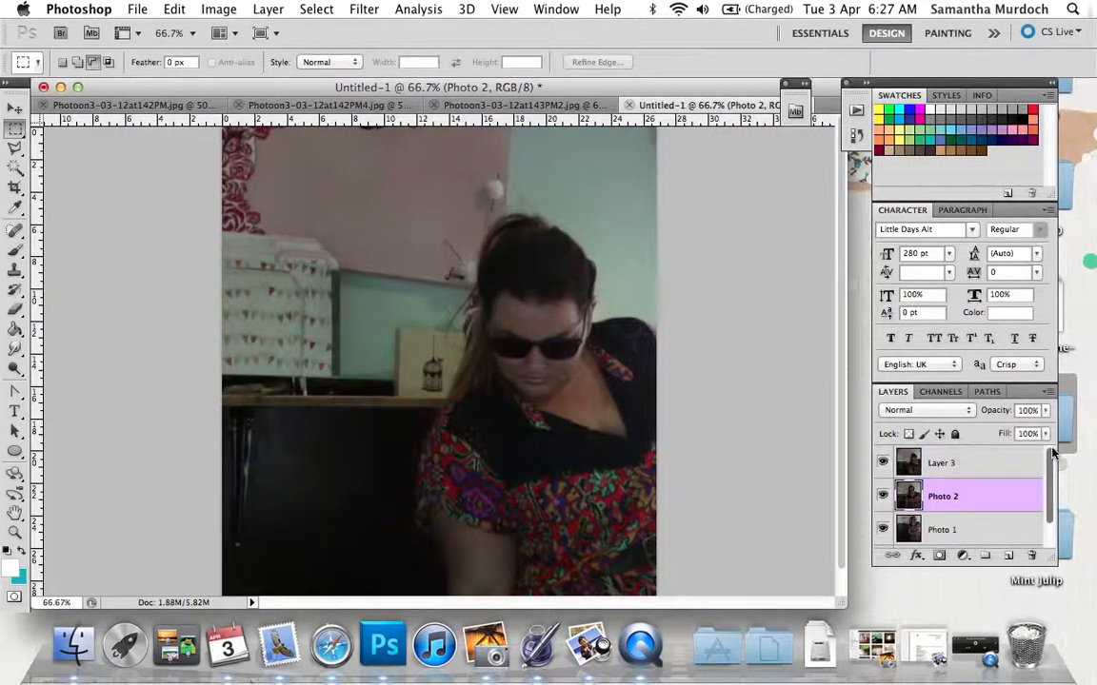
double_click(940, 463)
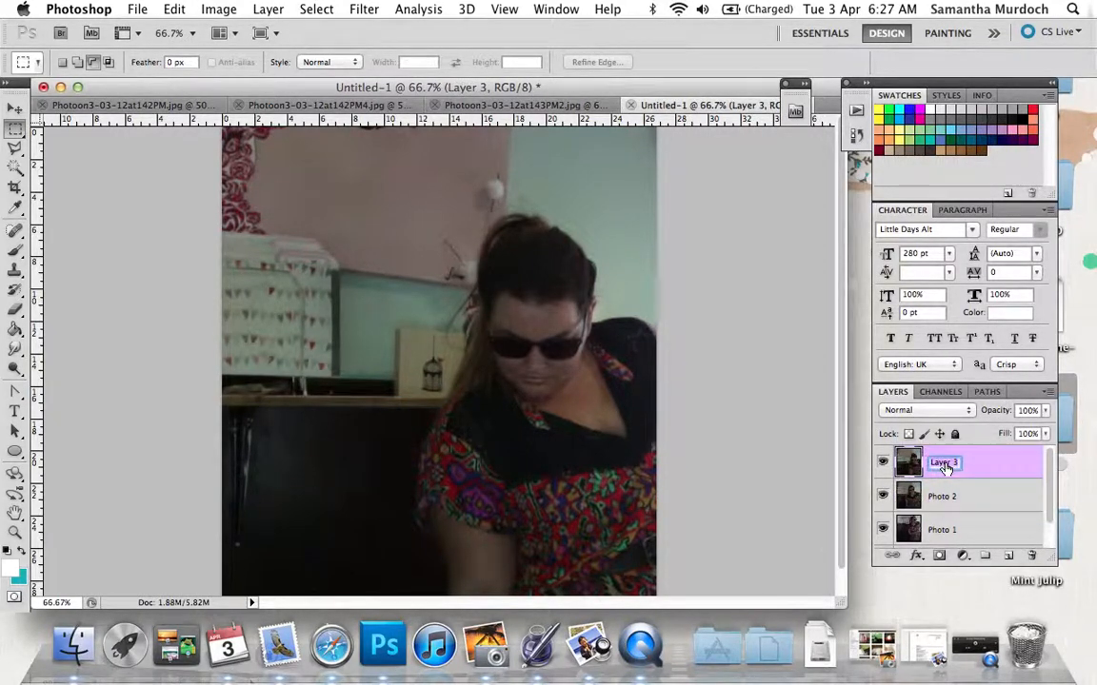
type("Photo")
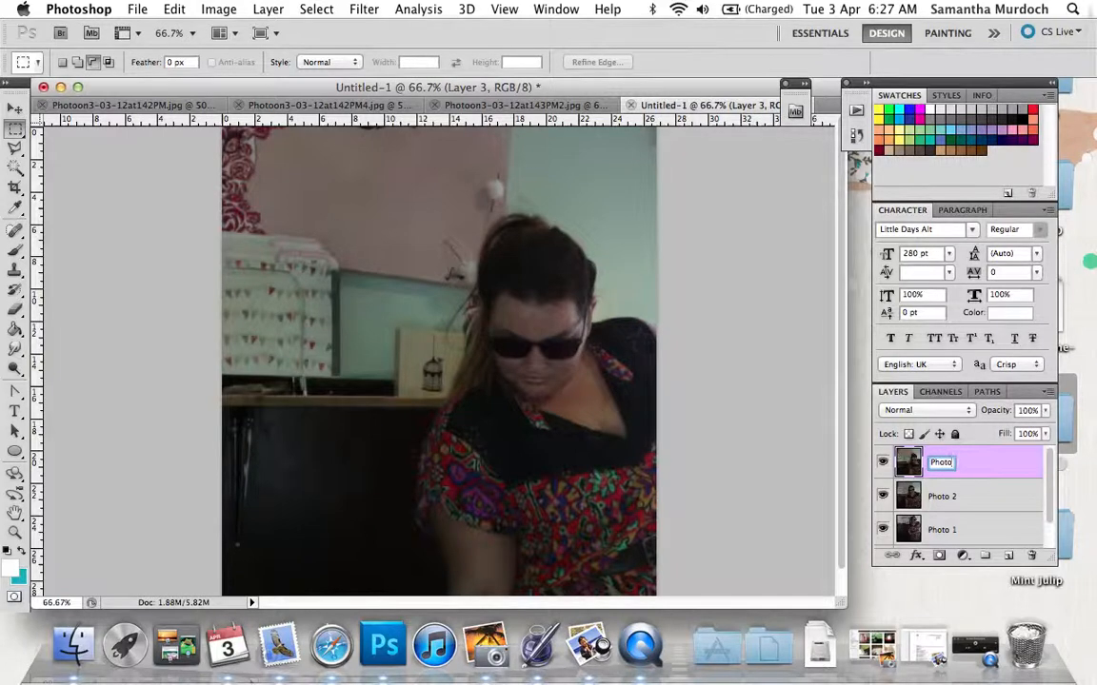
key("Return")
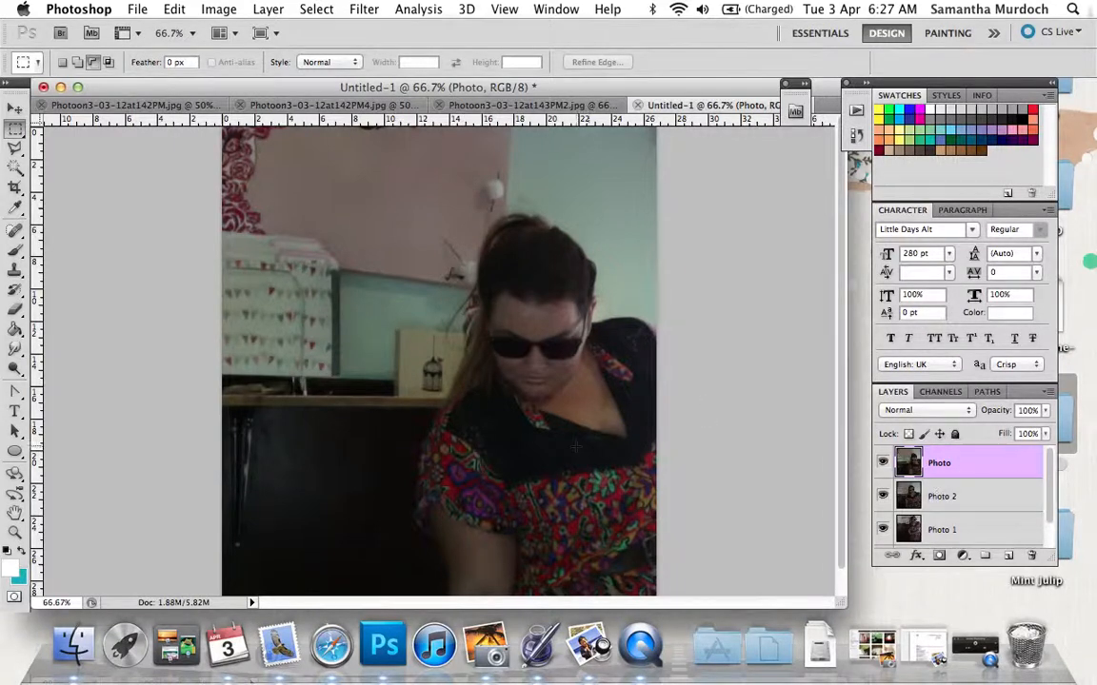
Create a text box spanning nearly the full width of the photo's upper edge, with the font Princetown LET at 72 pt.
left_click(15, 412)
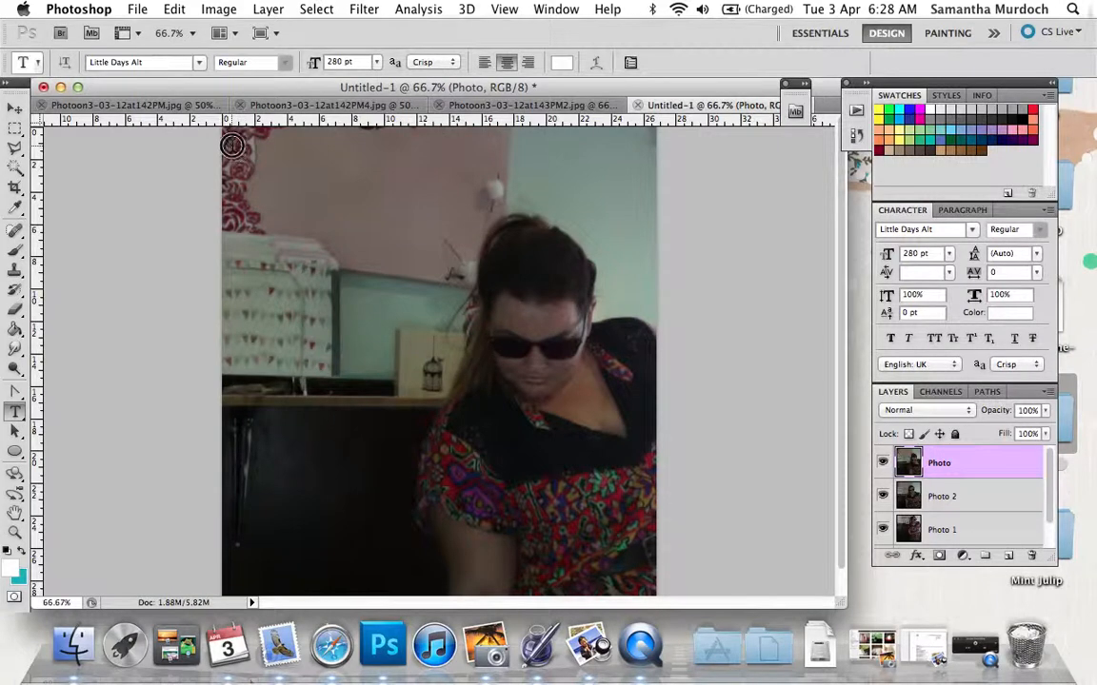
left_click_drag(230, 145, 646, 213)
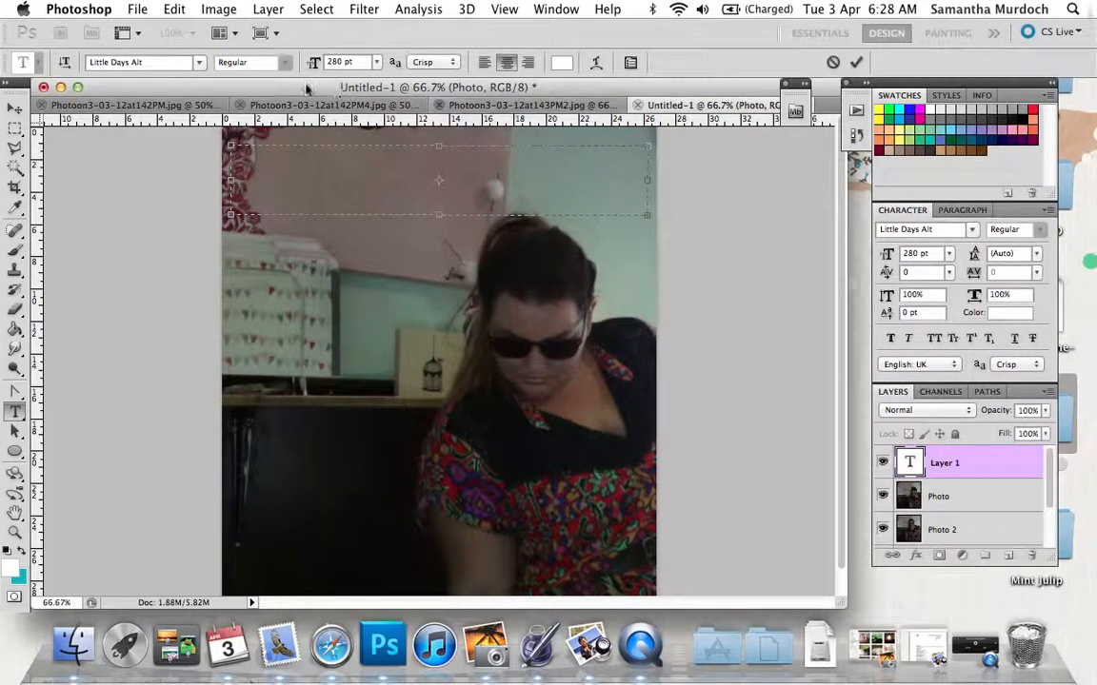
left_click(199, 68)
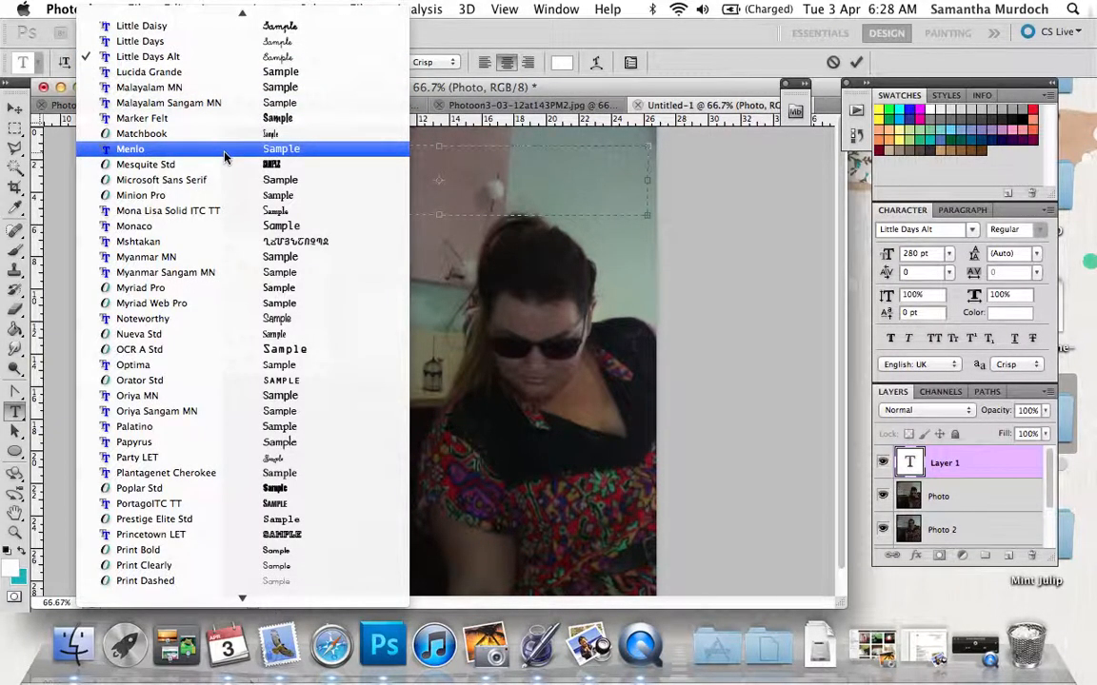
left_click(308, 535)
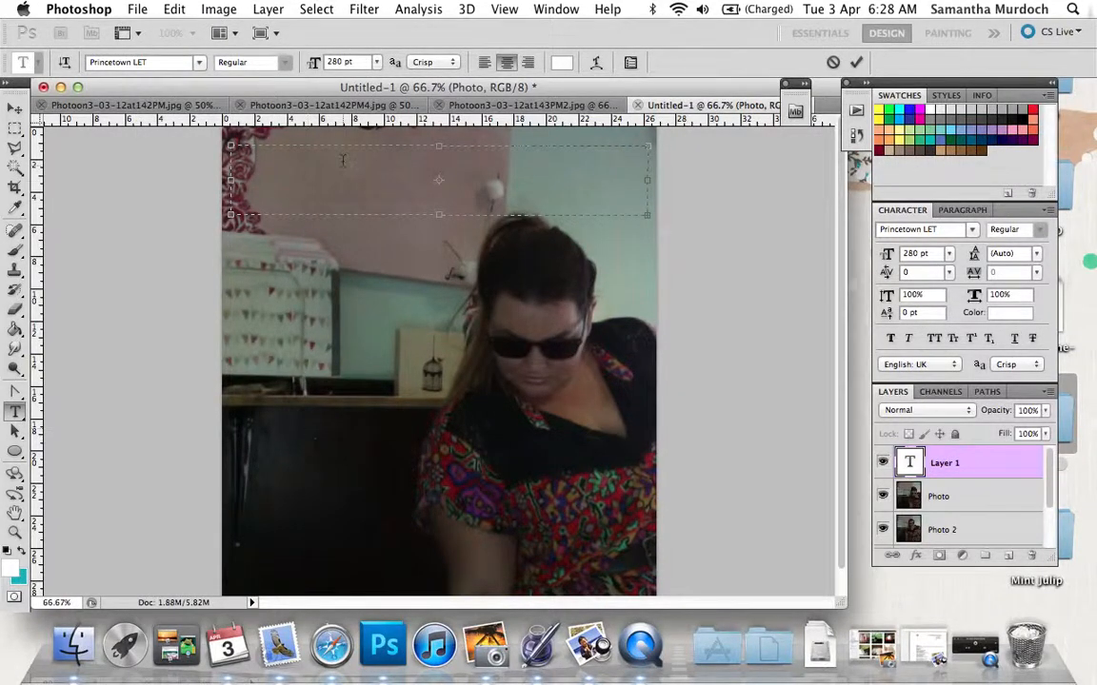
left_click(377, 62)
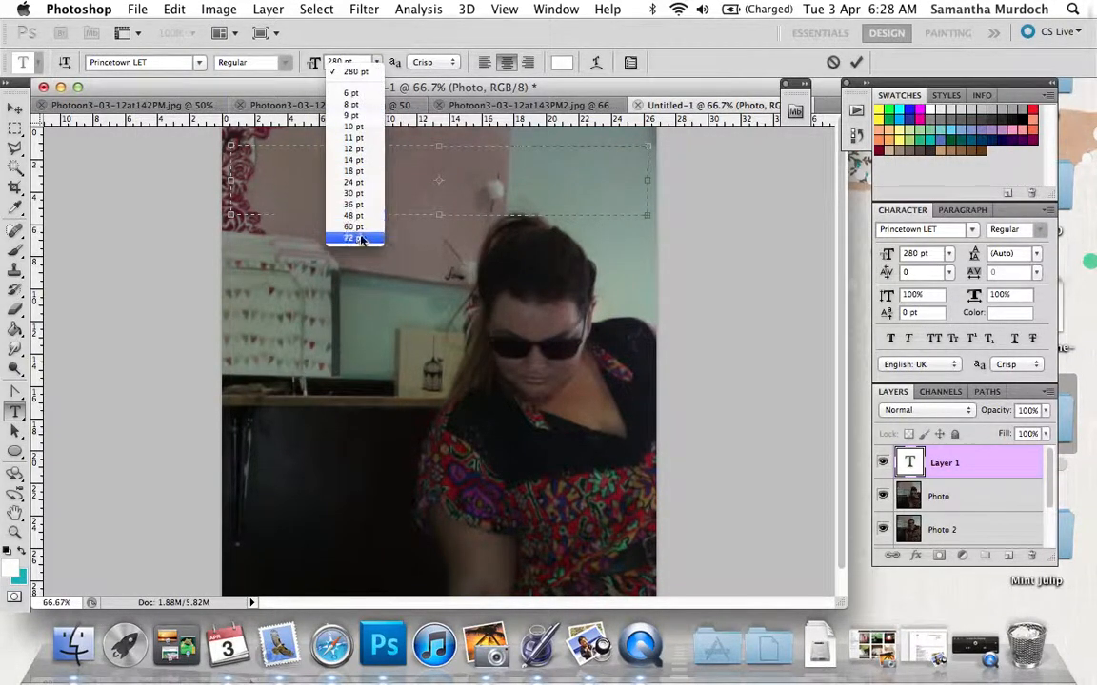
left_click(354, 238)
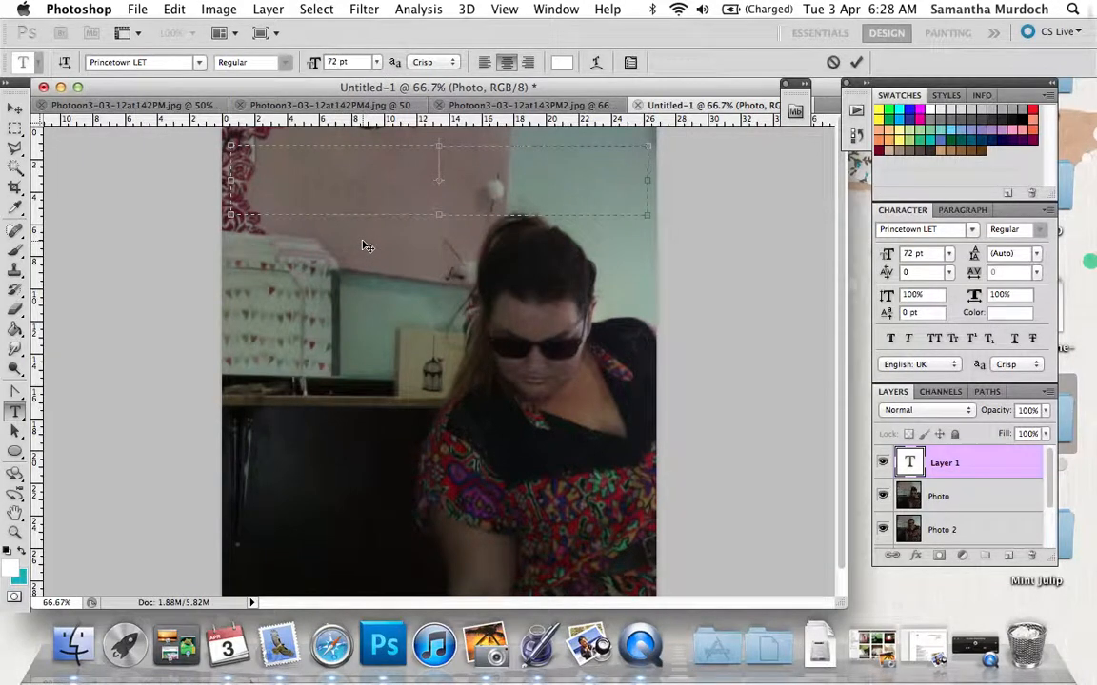
Enter the title "THE TEXICAN MEXICAN" in the text box and extend the box downward to fit a second line.
type("THE TE")
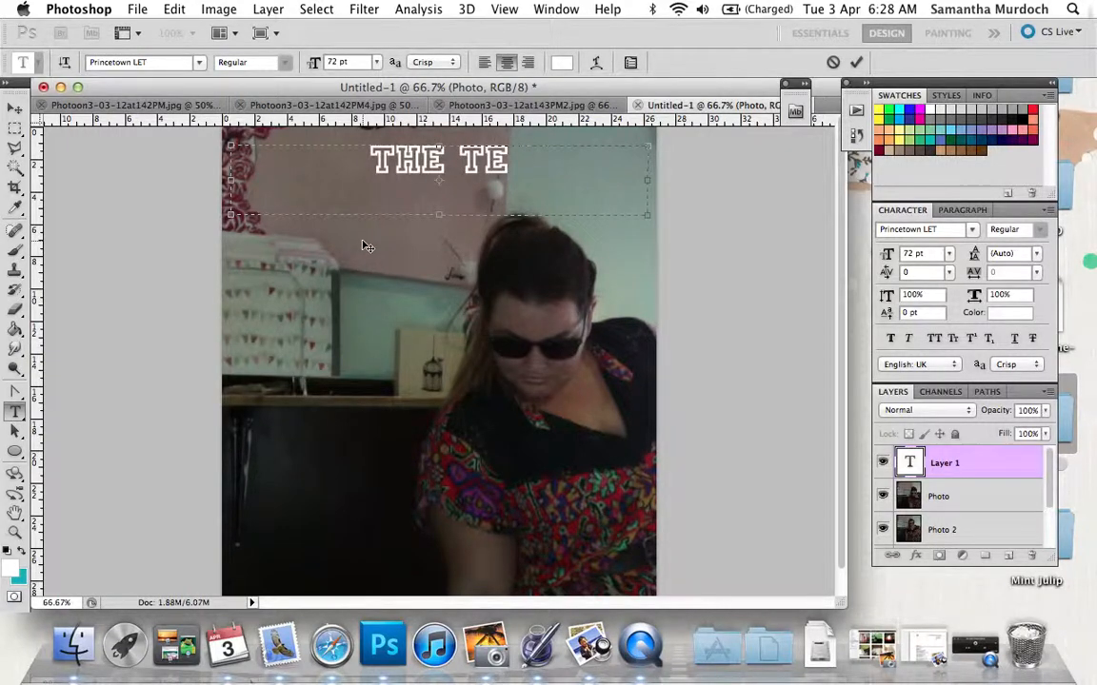
type("XICA")
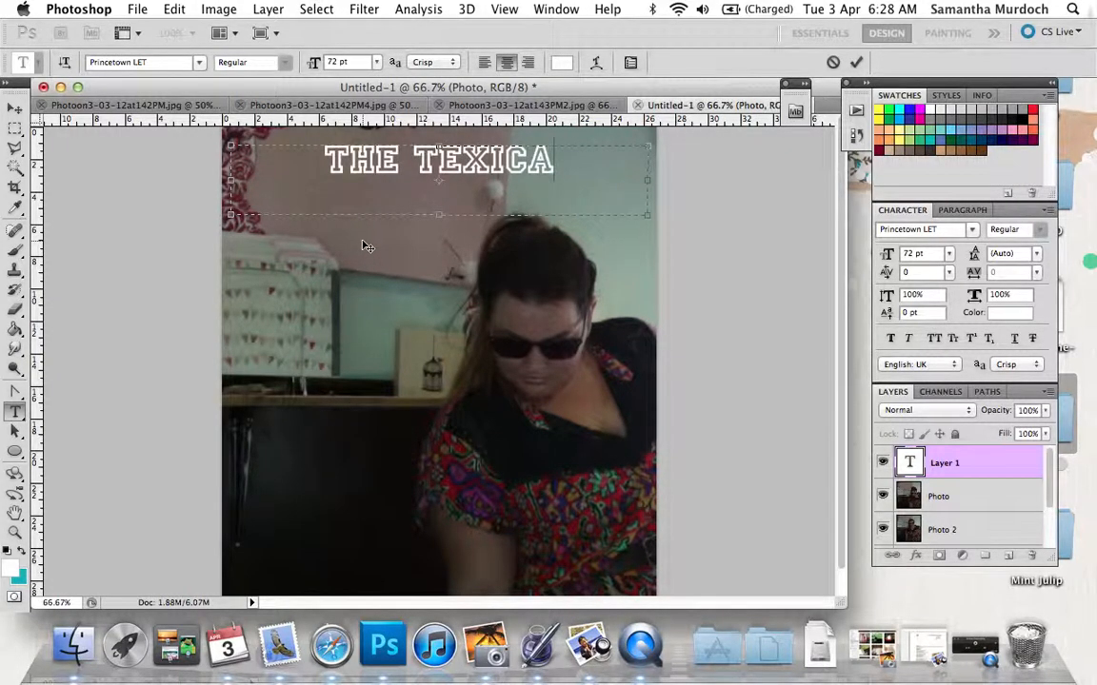
type("N")
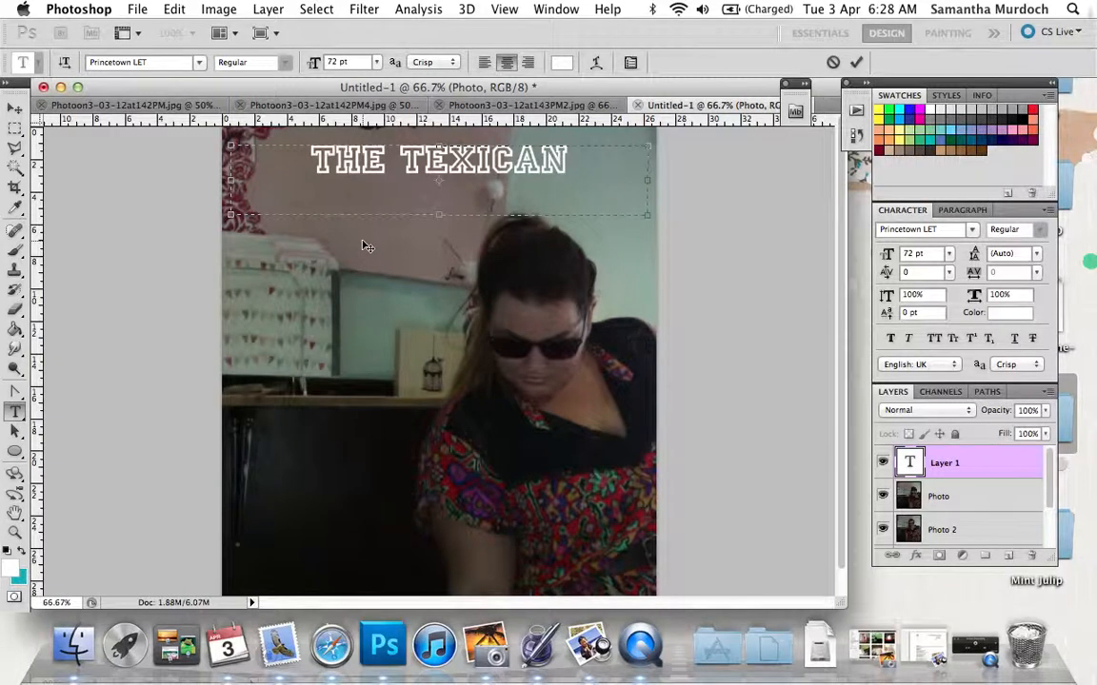
type(" MEXI")
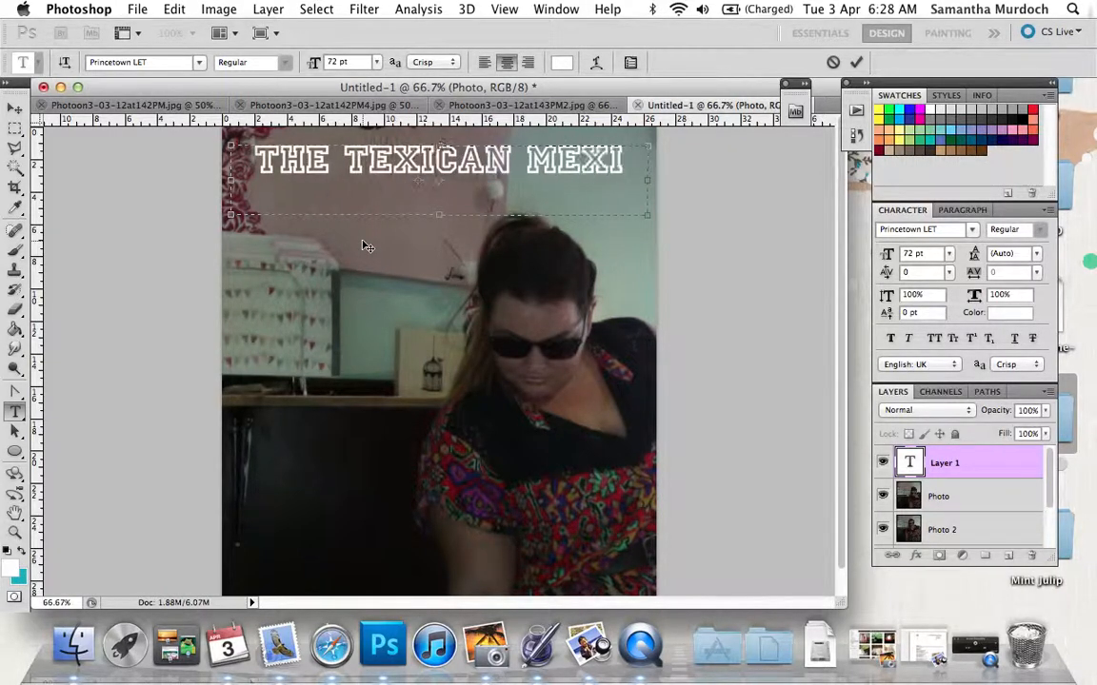
type("C")
key("BackSpace")
type("-")
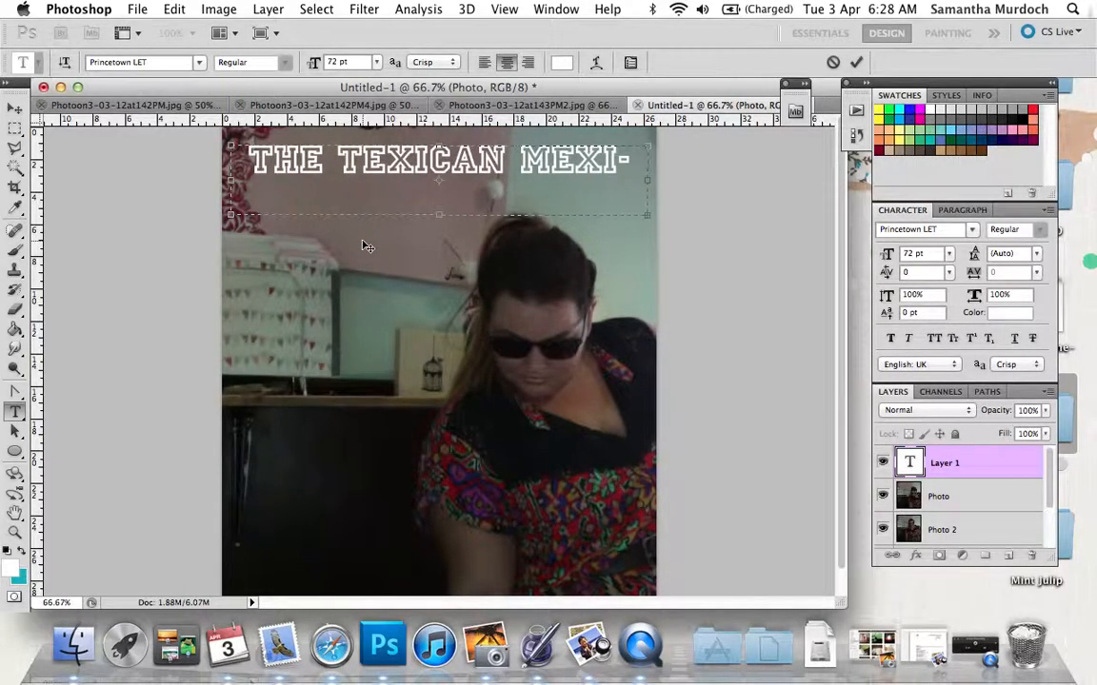
left_click_drag(439, 216, 438, 260)
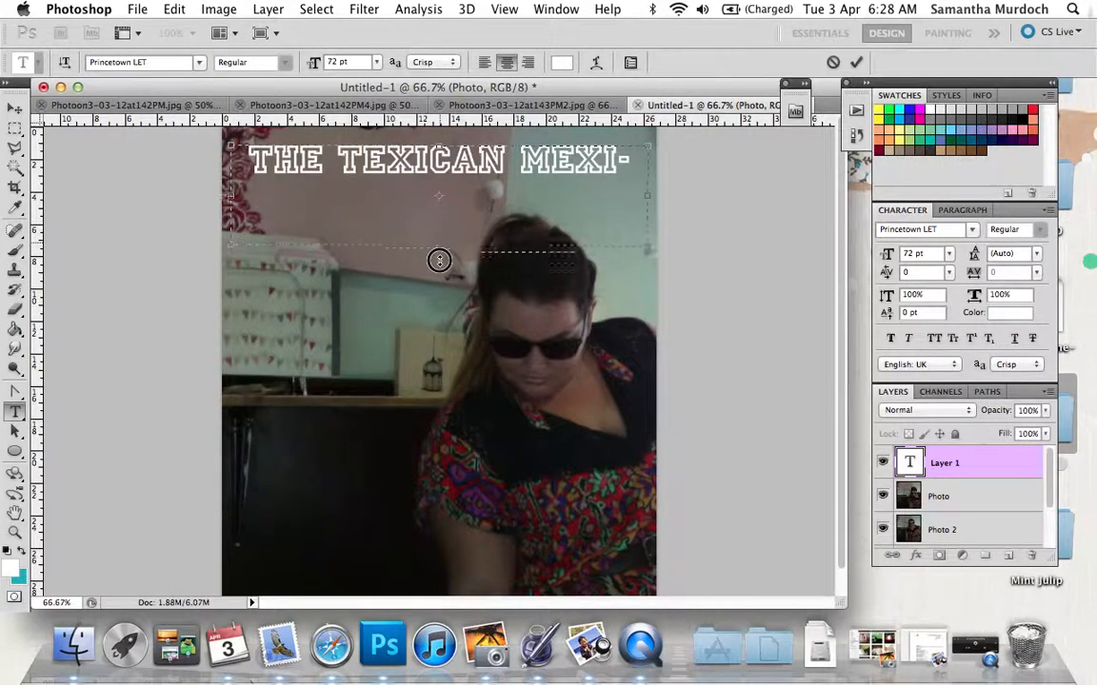
Try Arial Narrow as the font for the whole title.
left_click_drag(481, 215, 219, 153)
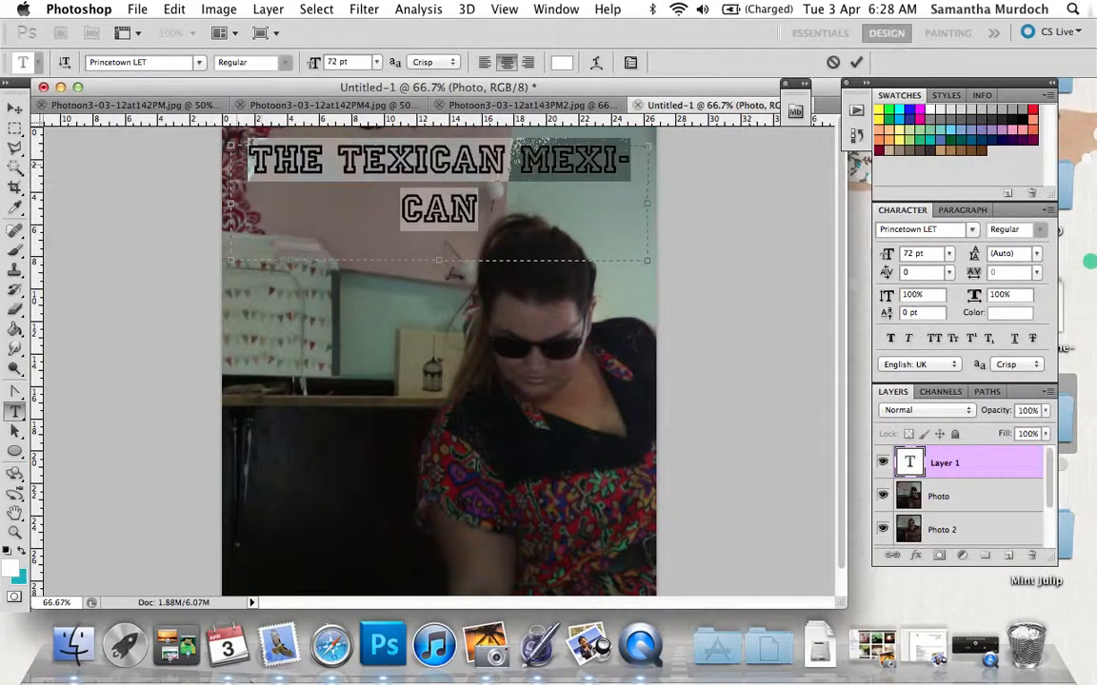
left_click(197, 63)
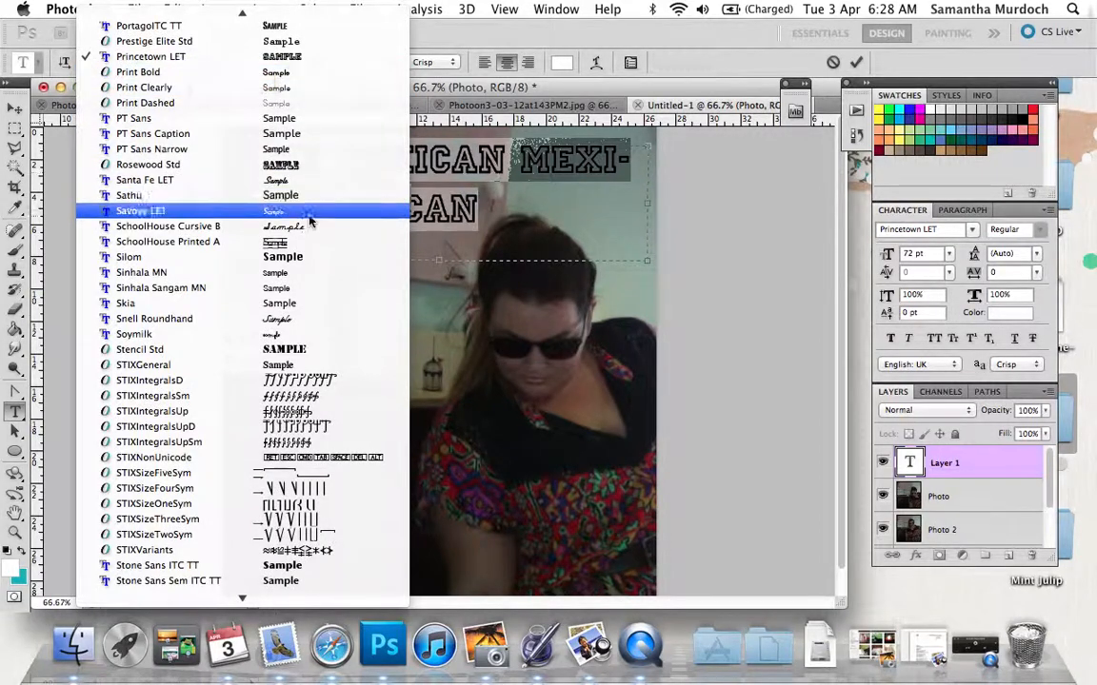
scroll(309, 321, "up", 5)
scroll(310, 321, "up", 5)
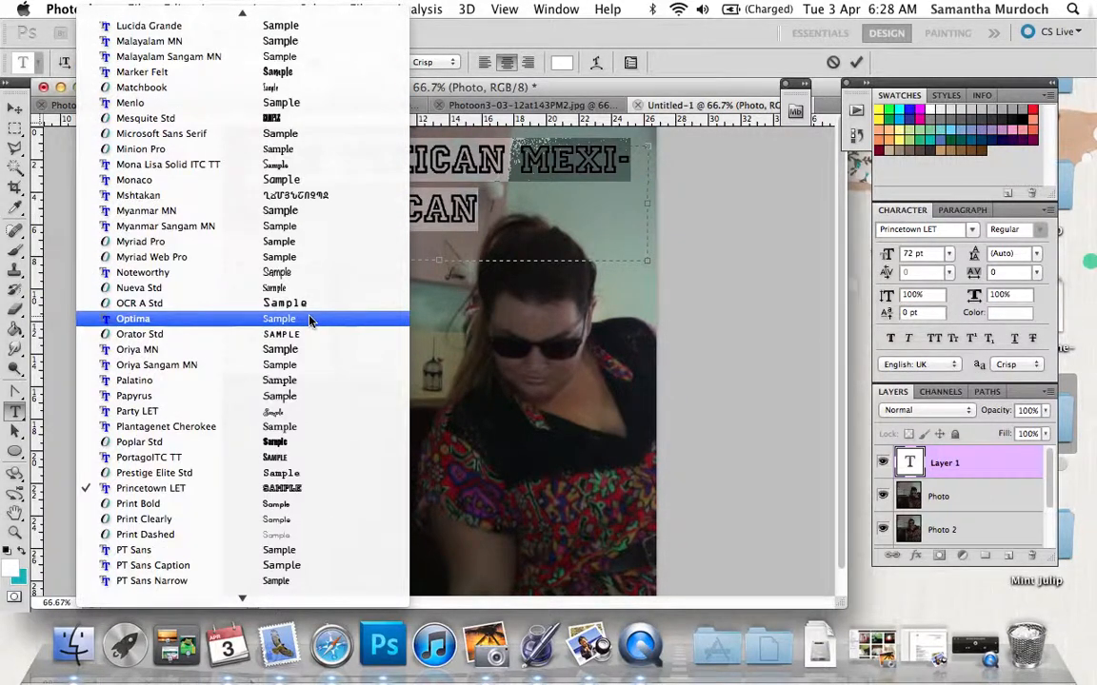
scroll(310, 320, "up", 10)
scroll(310, 321, "up", 8)
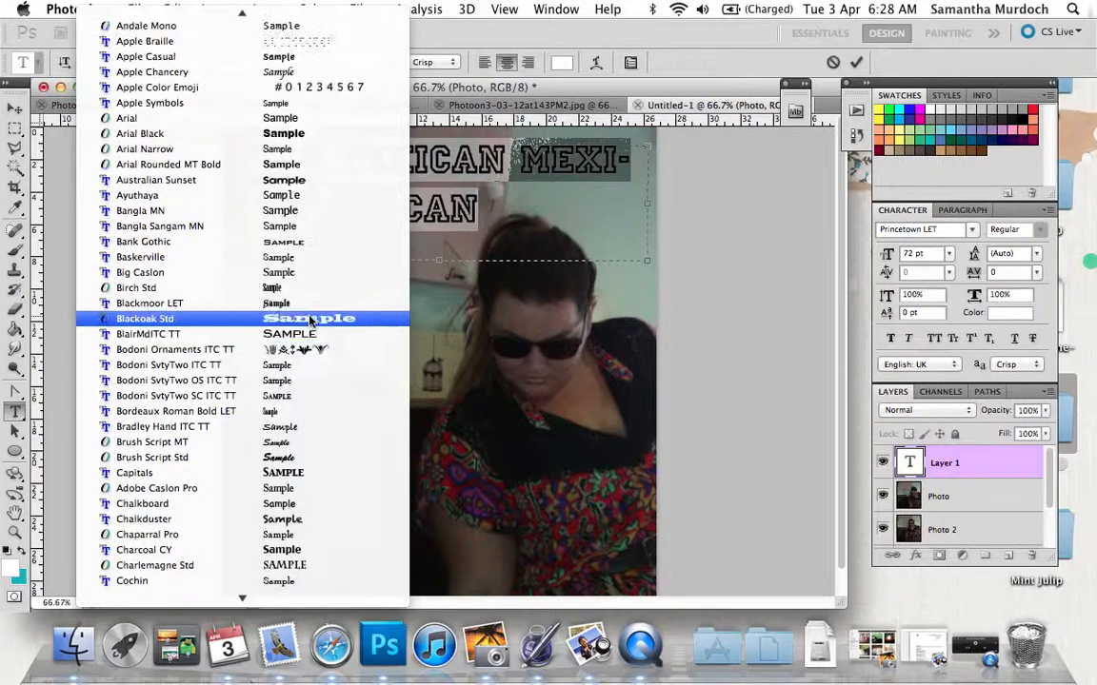
scroll(309, 321, "down", 4)
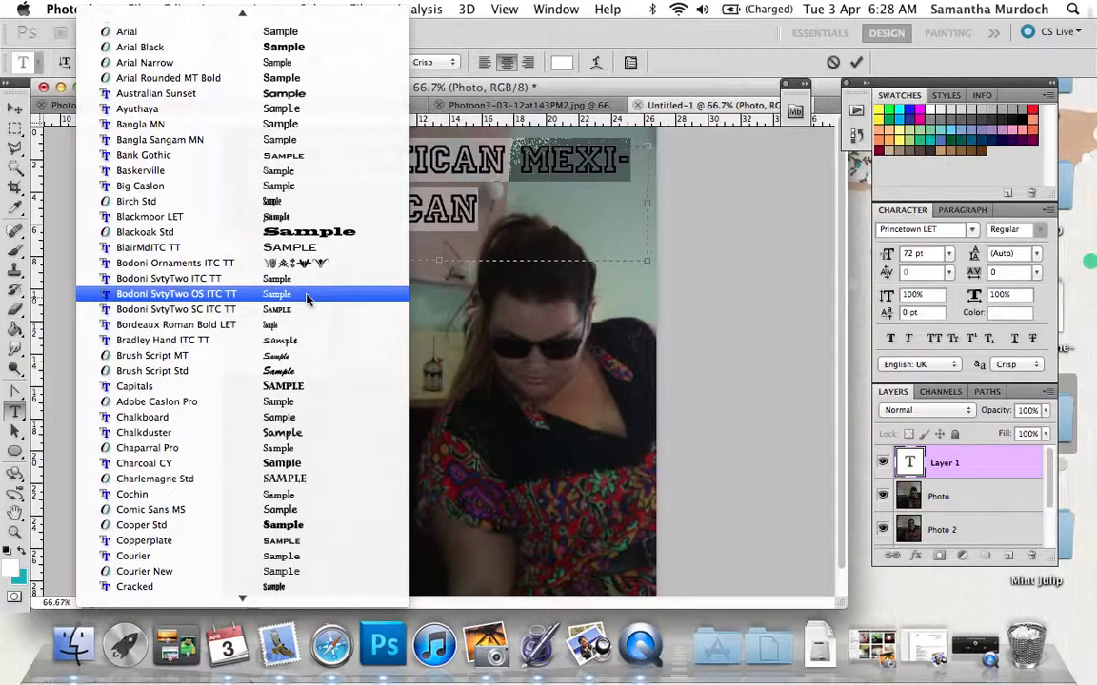
scroll(308, 295, "down", 8)
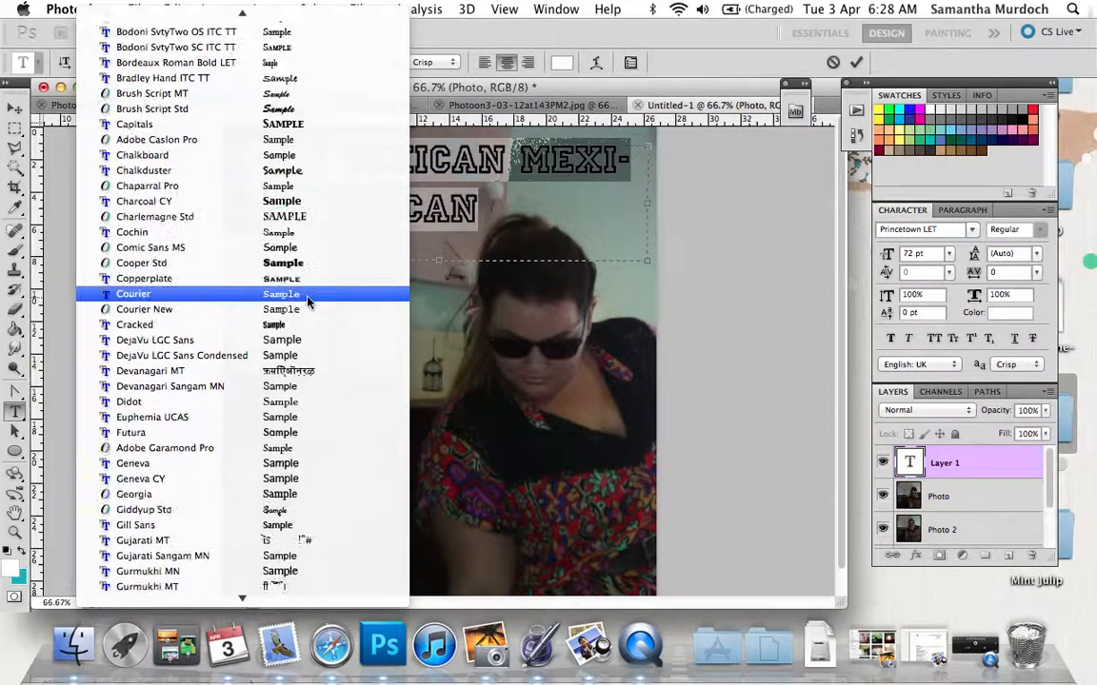
scroll(307, 301, "up", 1)
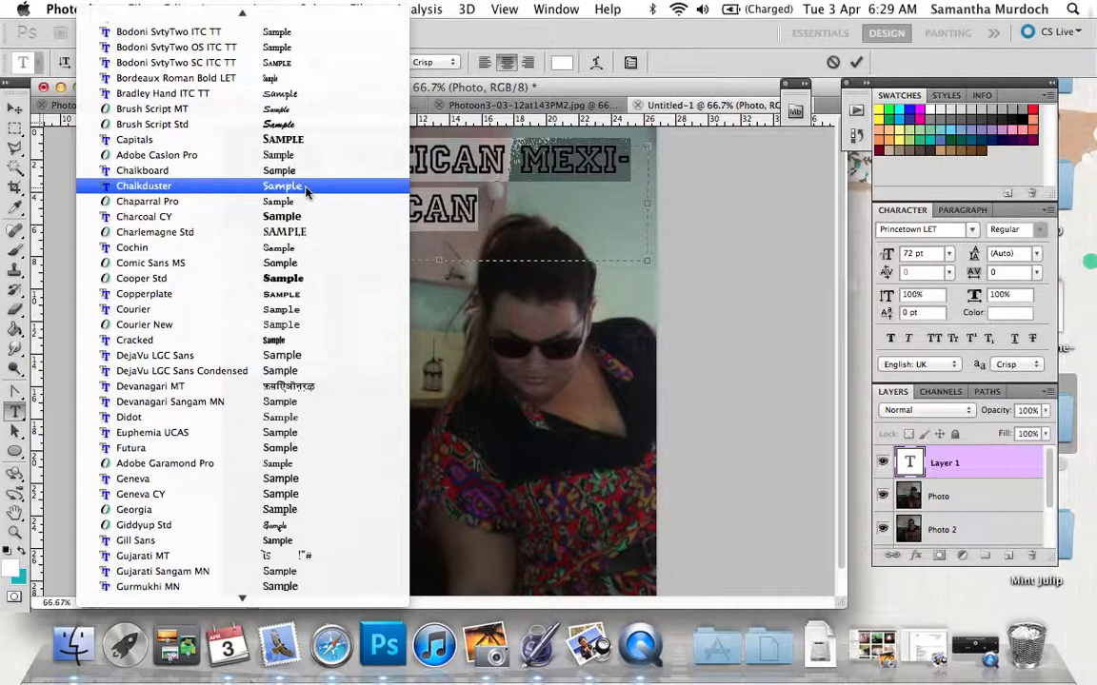
scroll(306, 178, "up", 10)
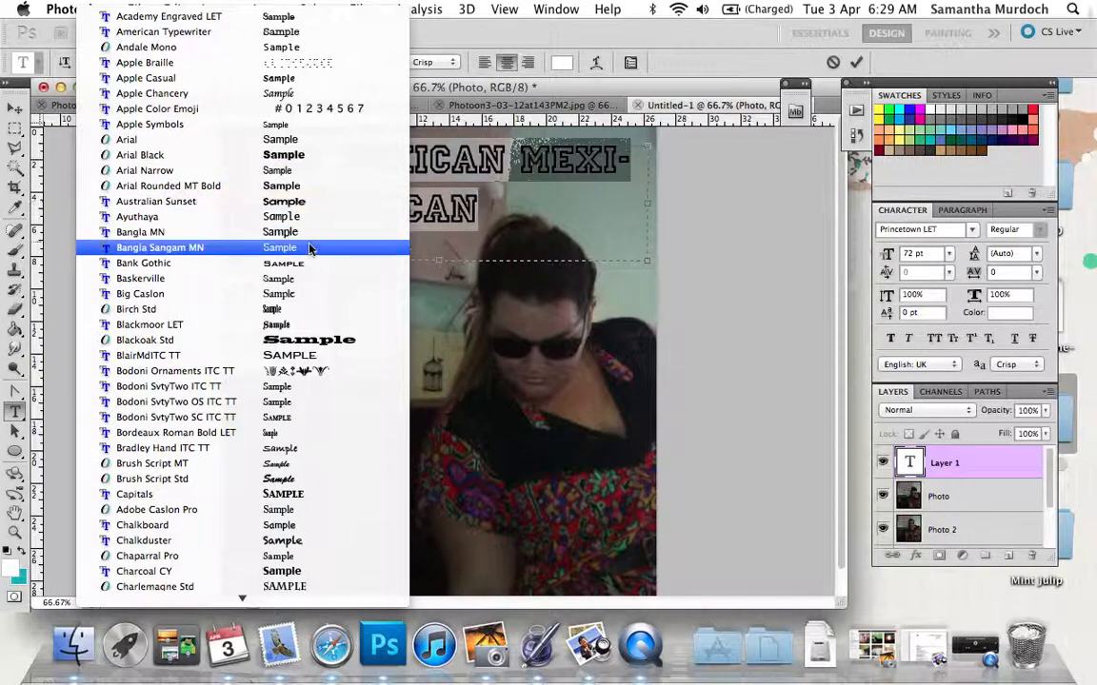
left_click(315, 178)
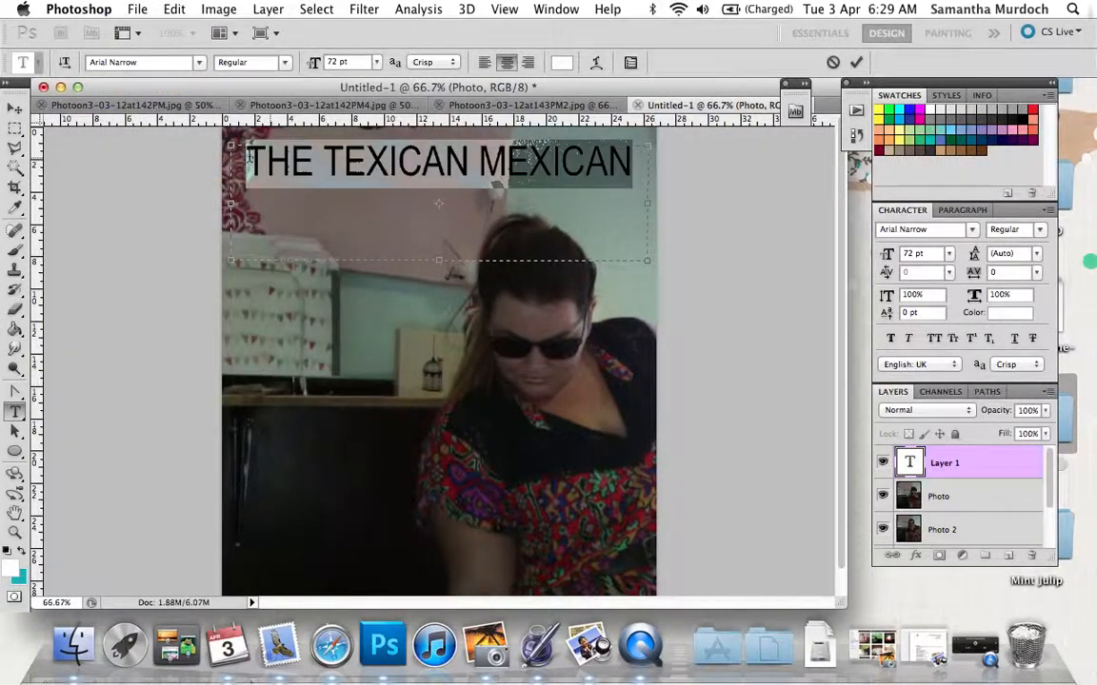
Set the font of the whole title to Helvetica.
left_click(281, 162)
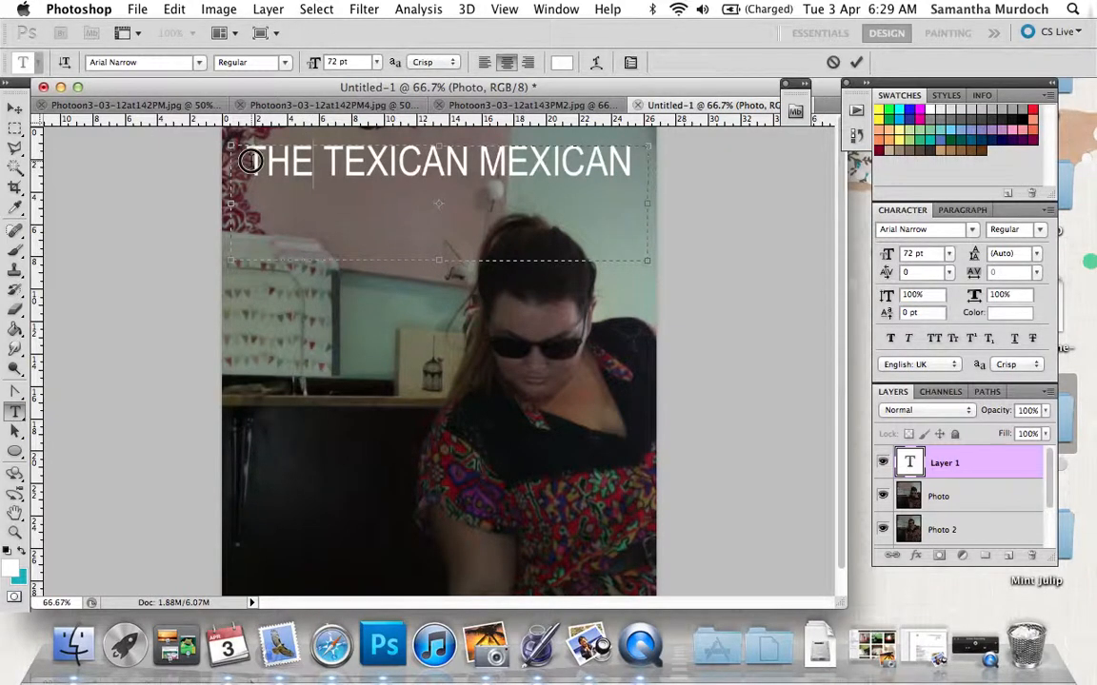
left_click_drag(238, 160, 629, 179)
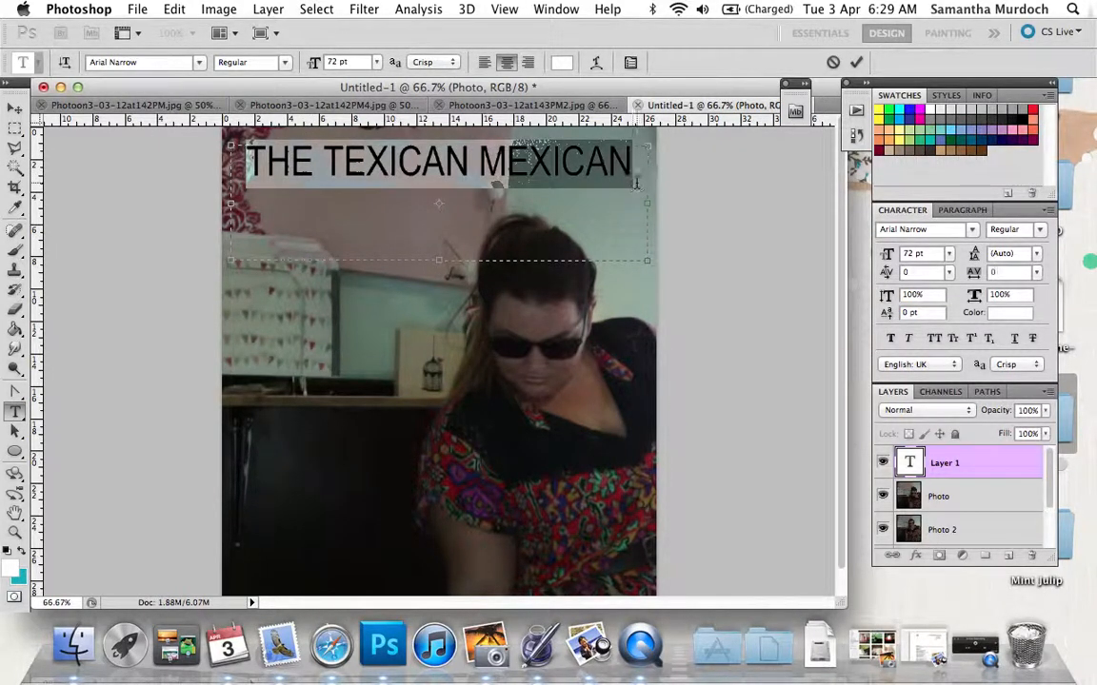
left_click_drag(160, 63, 25, 65)
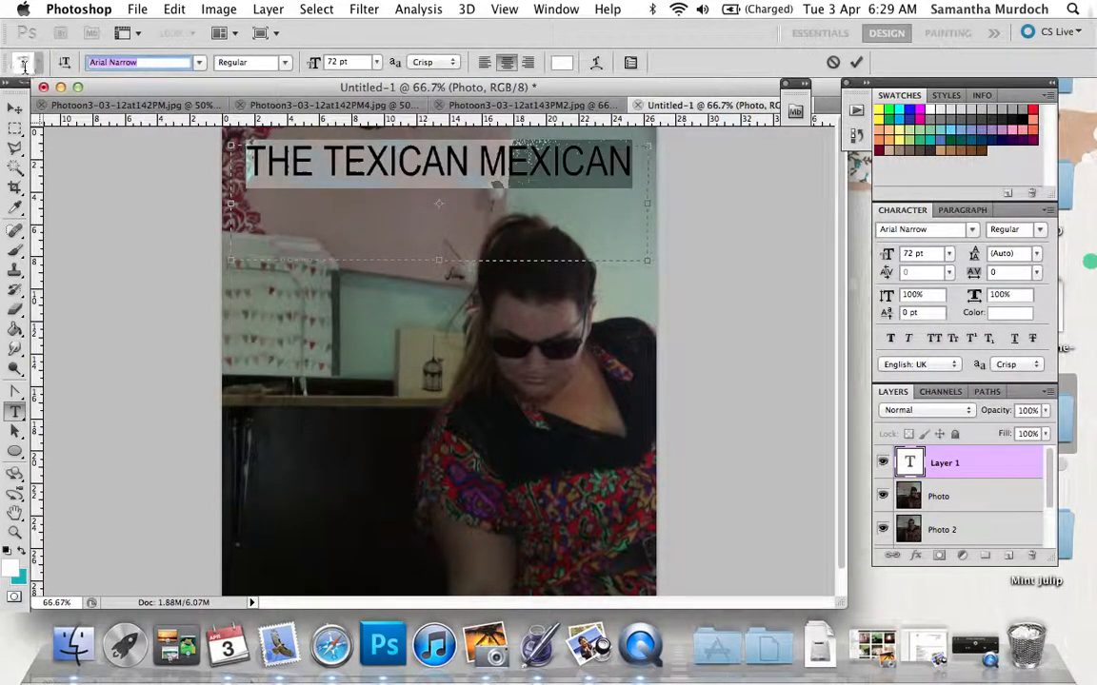
type("Helvetica")
key("Return")
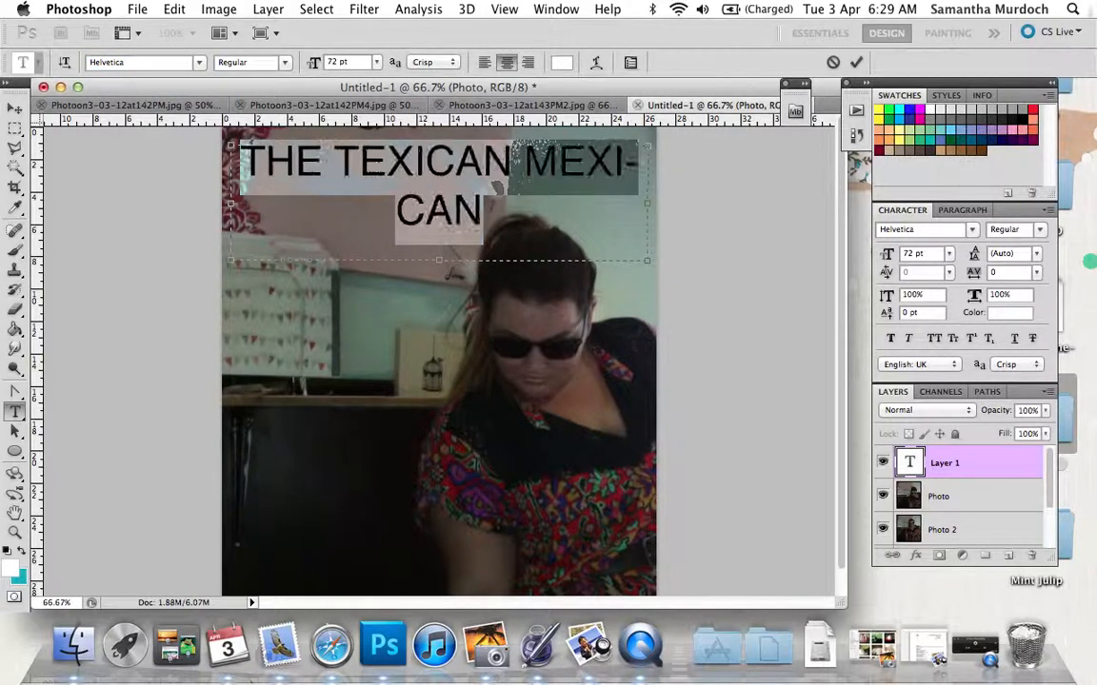
Reduce the title's font size to 60 pt and set its style to Bold.
left_click(375, 64)
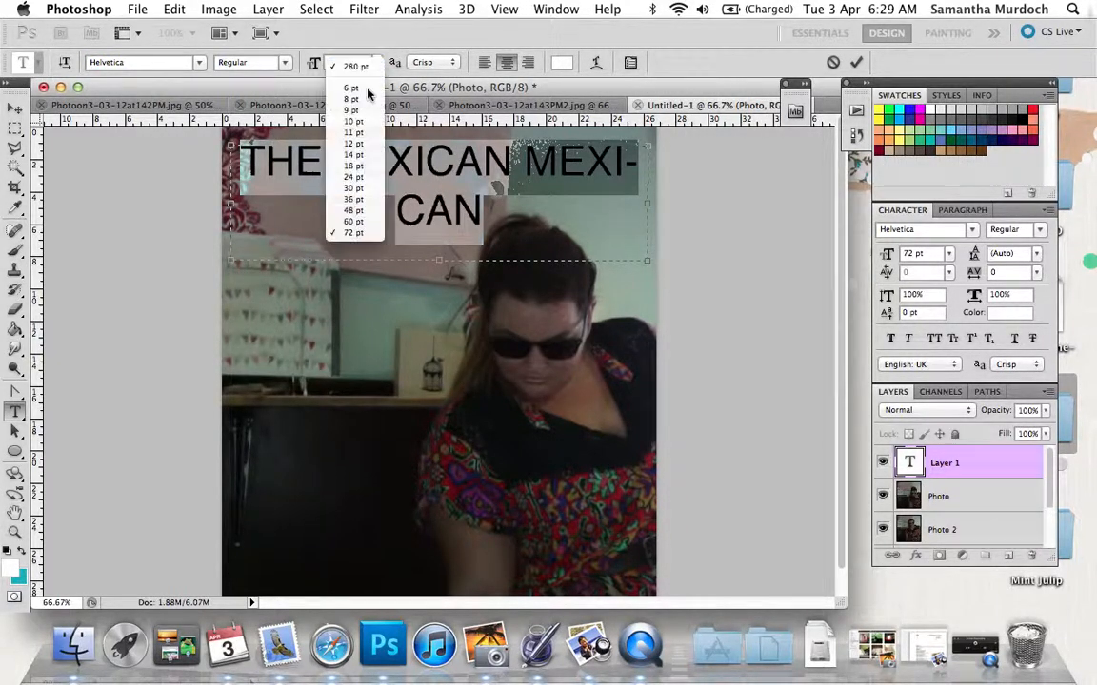
left_click(360, 221)
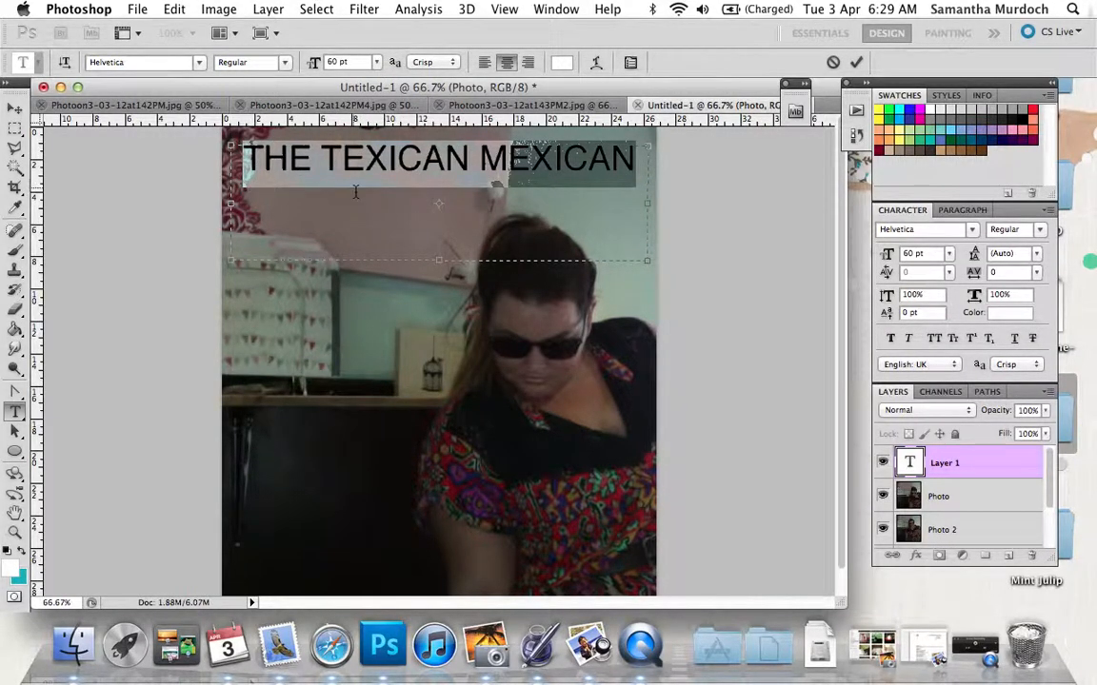
left_click(282, 63)
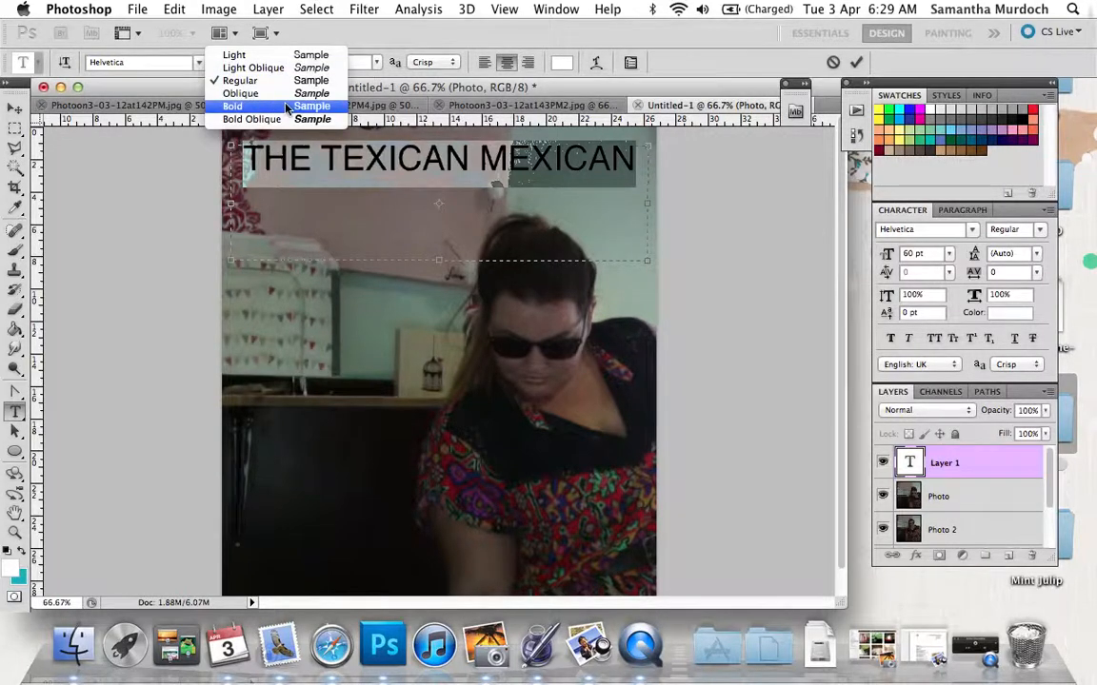
left_click(286, 107)
left_click(357, 167)
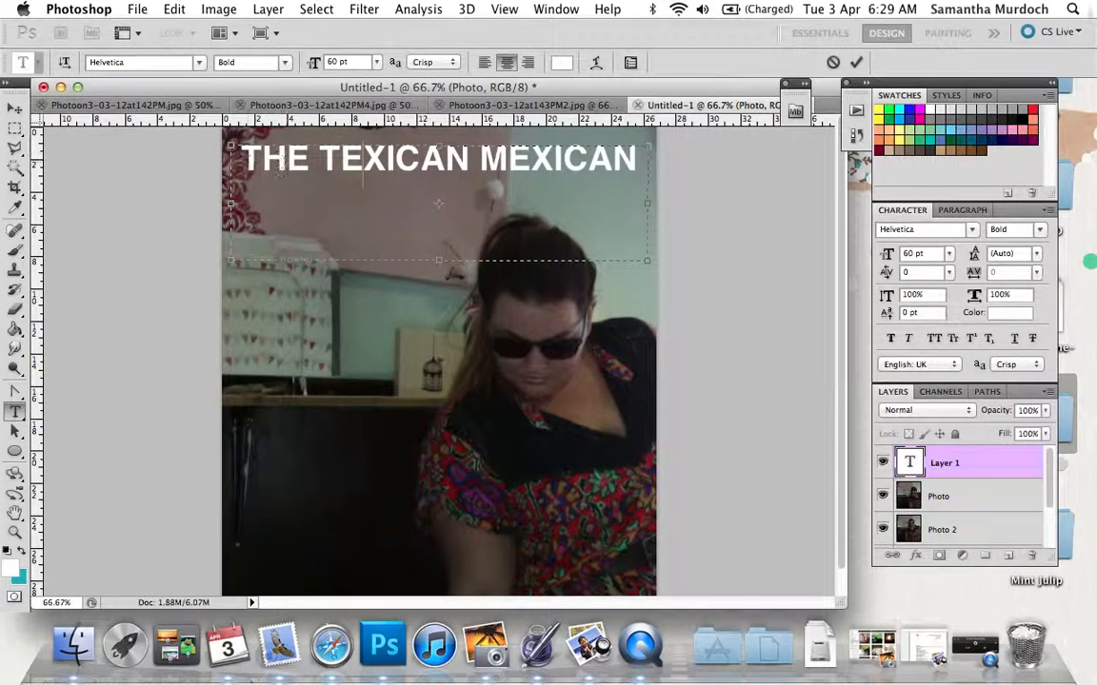
Recolour the whole title "THE TEXICAN MEXICAN" purple #963d7b, starting from a colour sampled from the dress and brightening it.
mouse_move(264, 160)
left_mouse_down()
mouse_move(617, 154)
mouse_move(254, 161)
left_mouse_up()
double_click(634, 160)
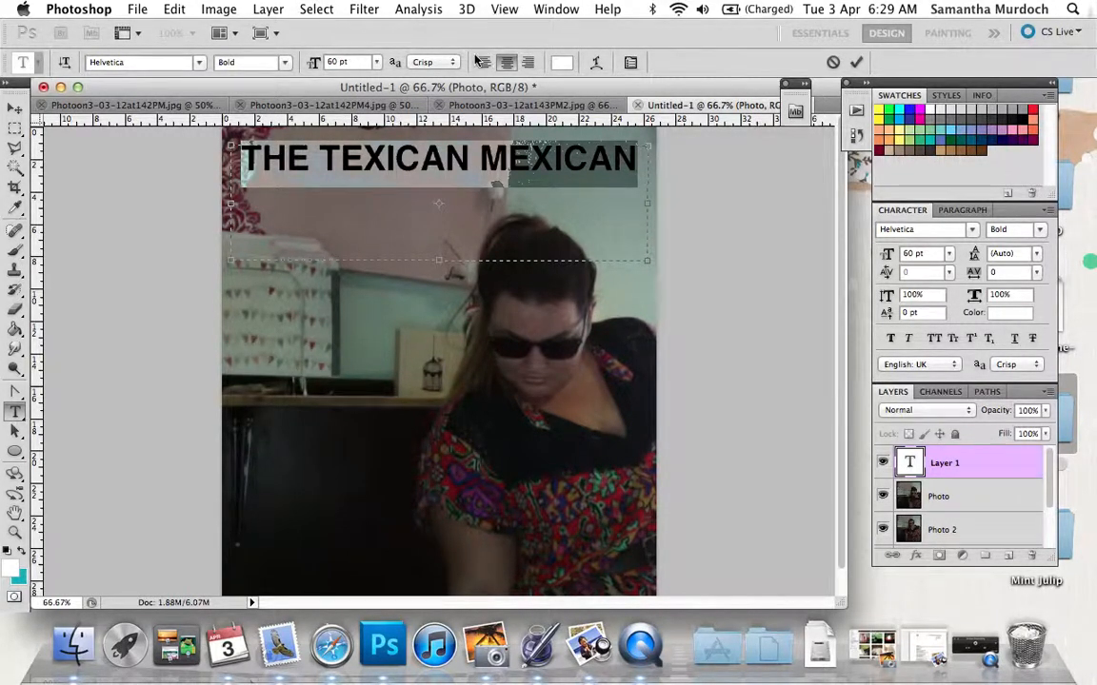
left_click(563, 65)
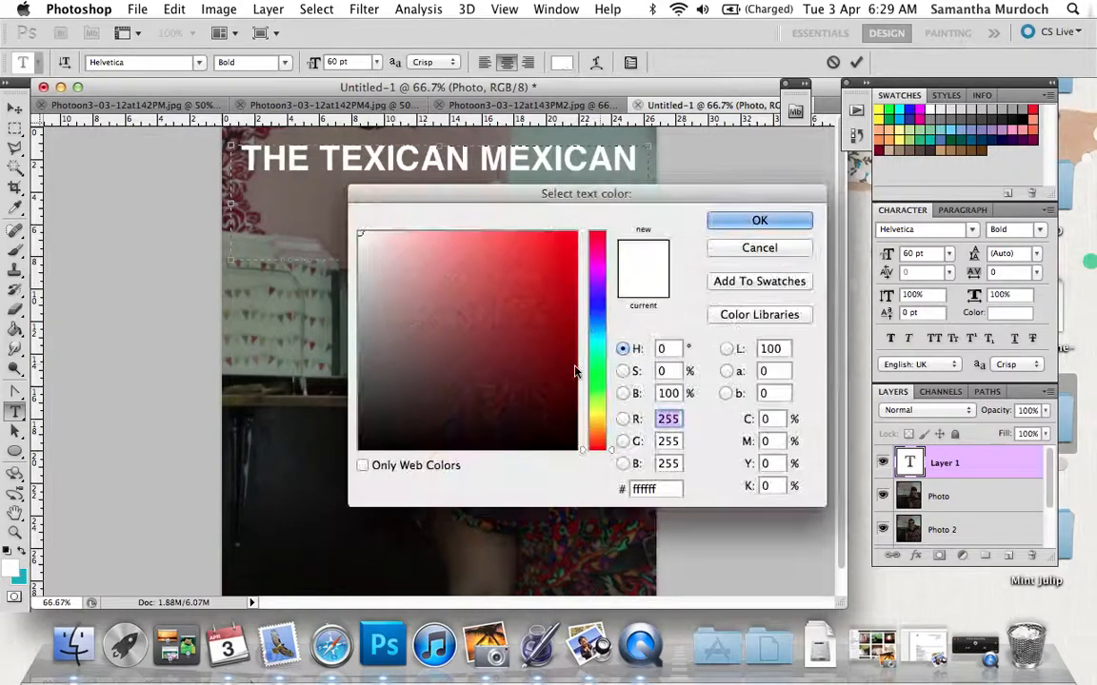
left_click_drag(503, 196, 726, 41)
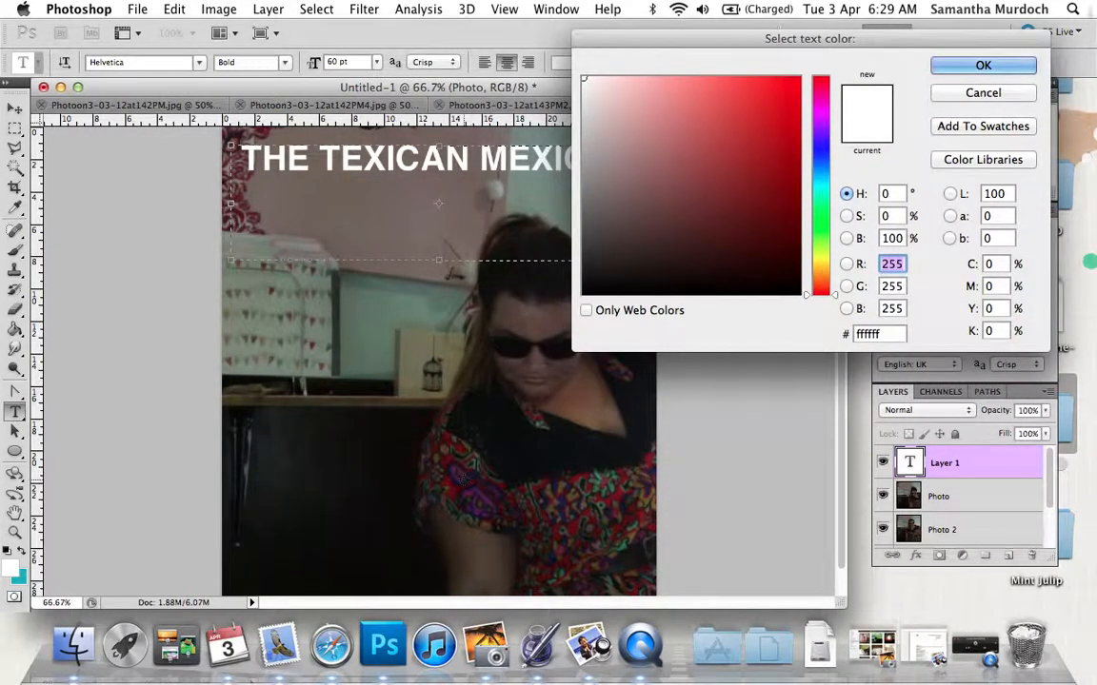
left_click(460, 479)
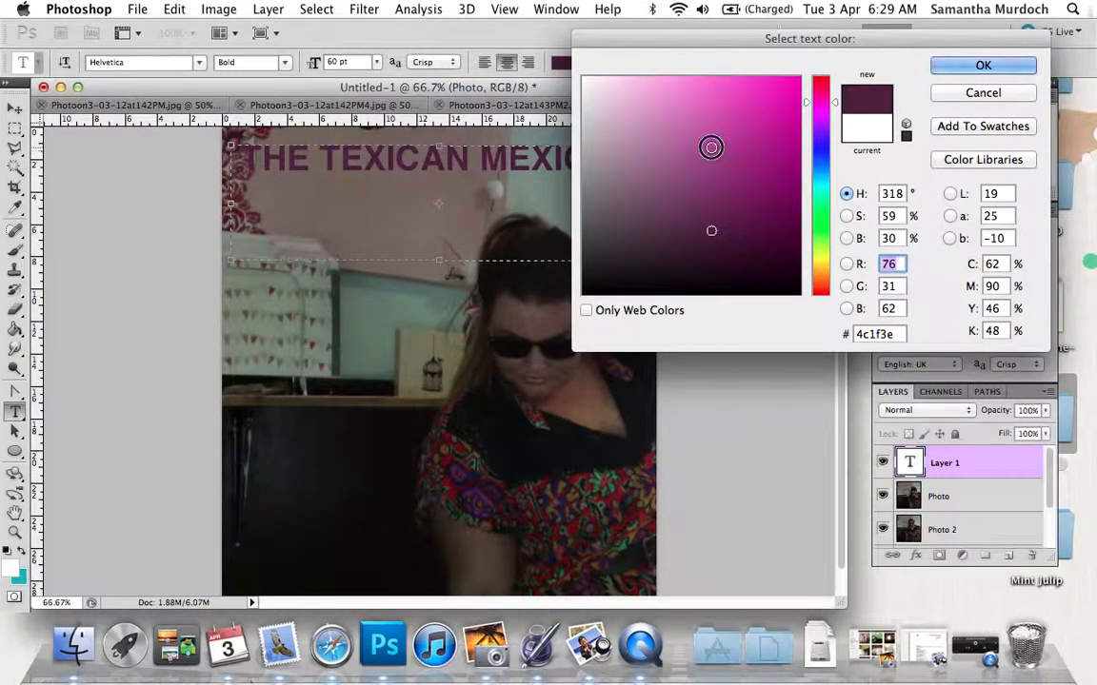
left_click(711, 149)
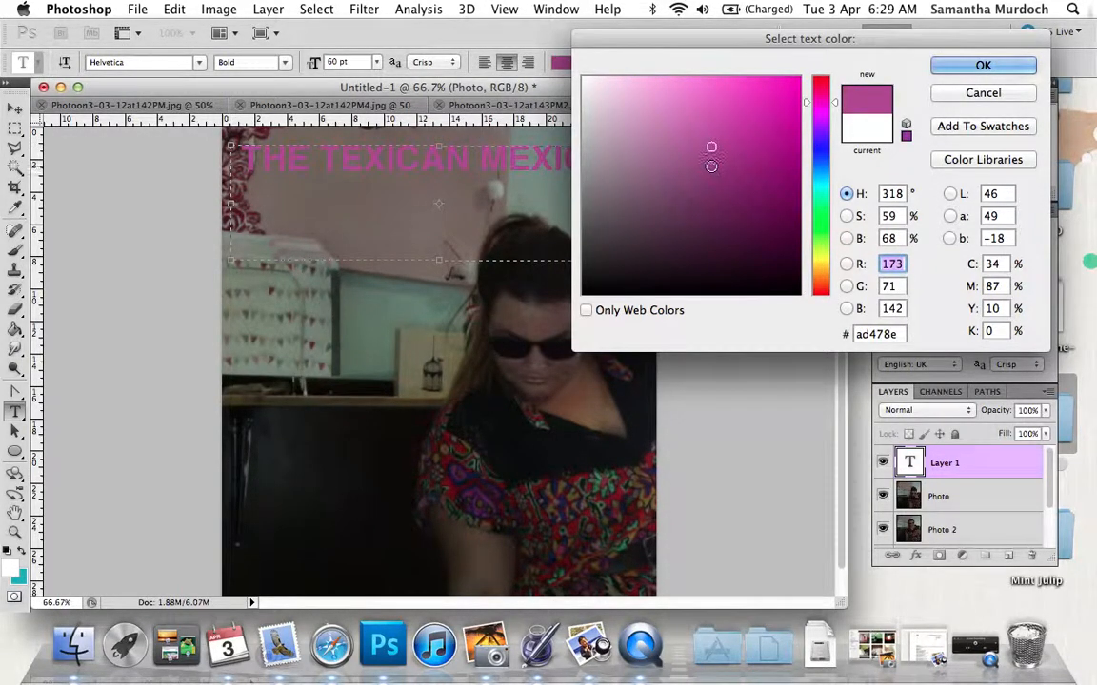
left_click(711, 167)
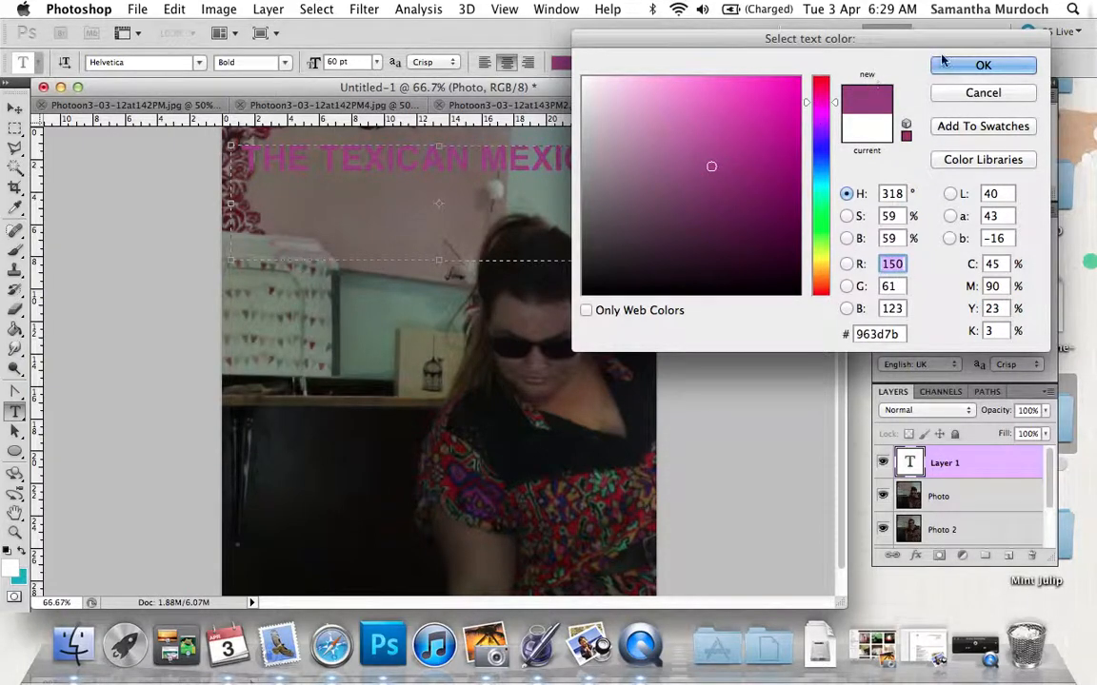
left_click(975, 65)
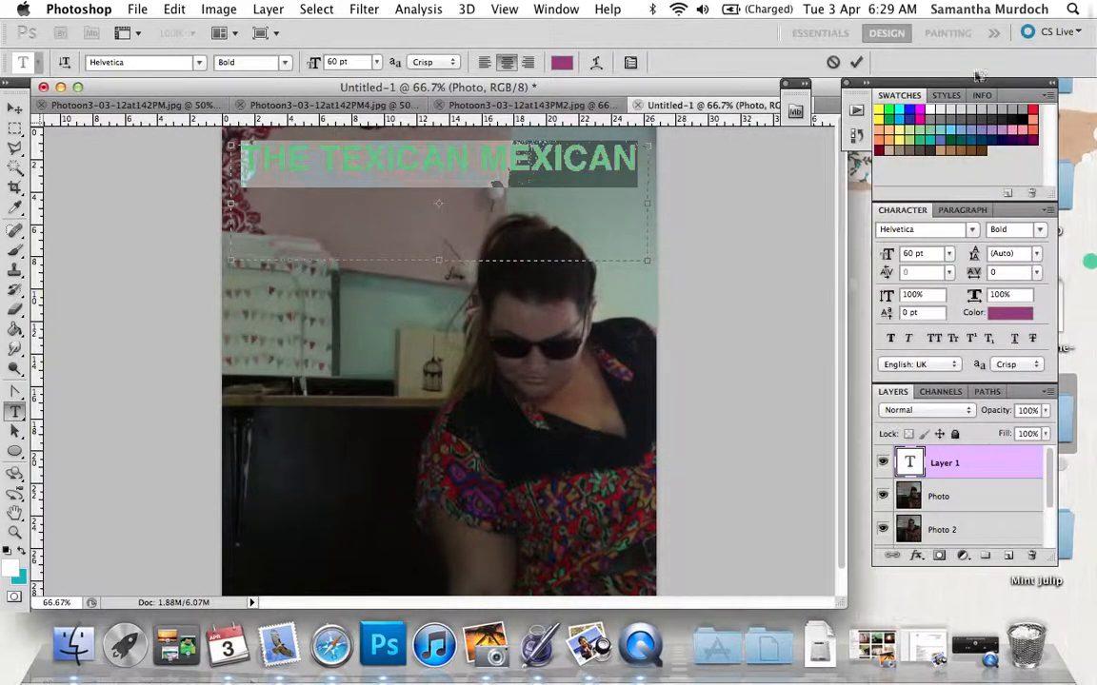
Commit the title text and move it down across the lower part of the photo.
left_click(19, 107)
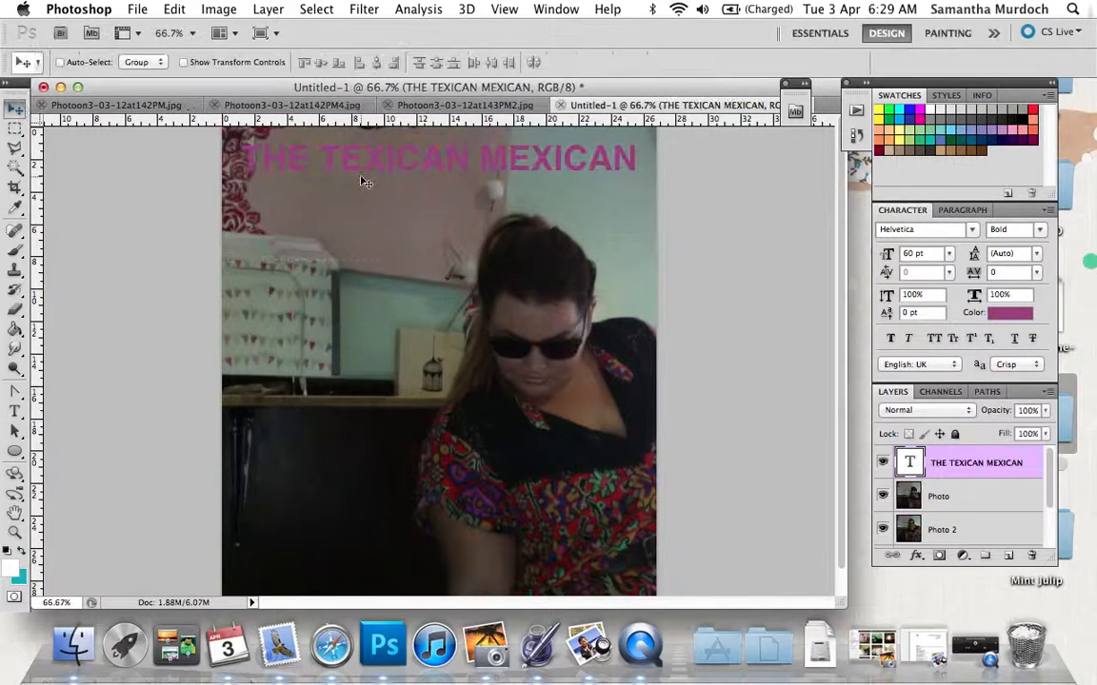
left_click_drag(370, 222, 362, 507)
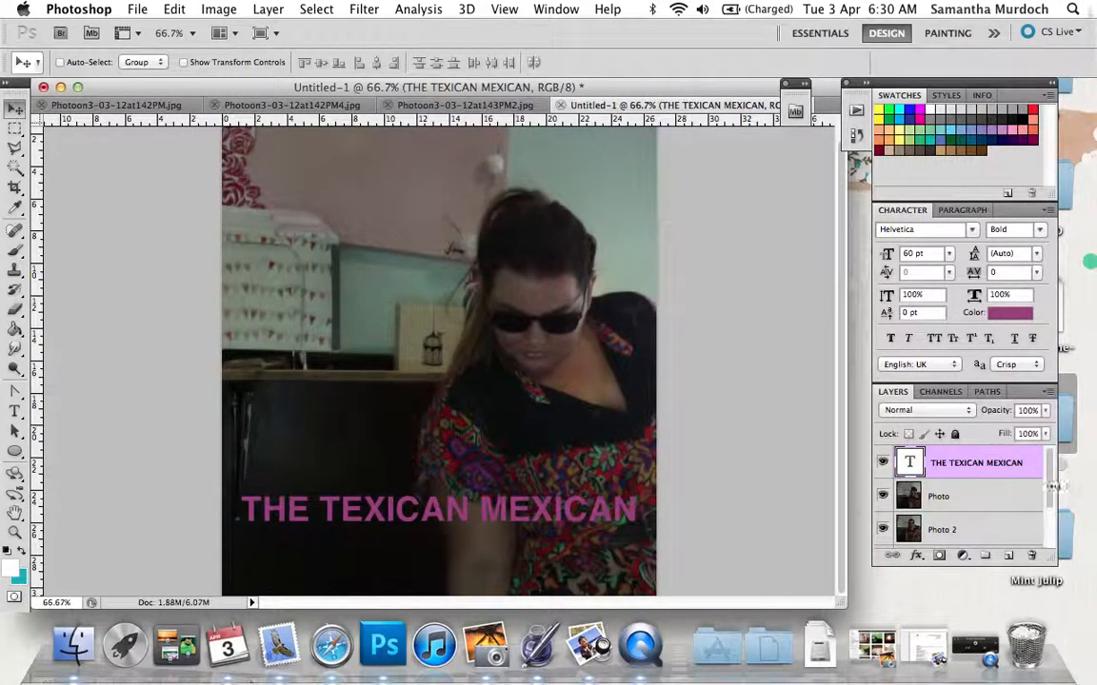
Switch the workspace to Motion.
left_click(1053, 540)
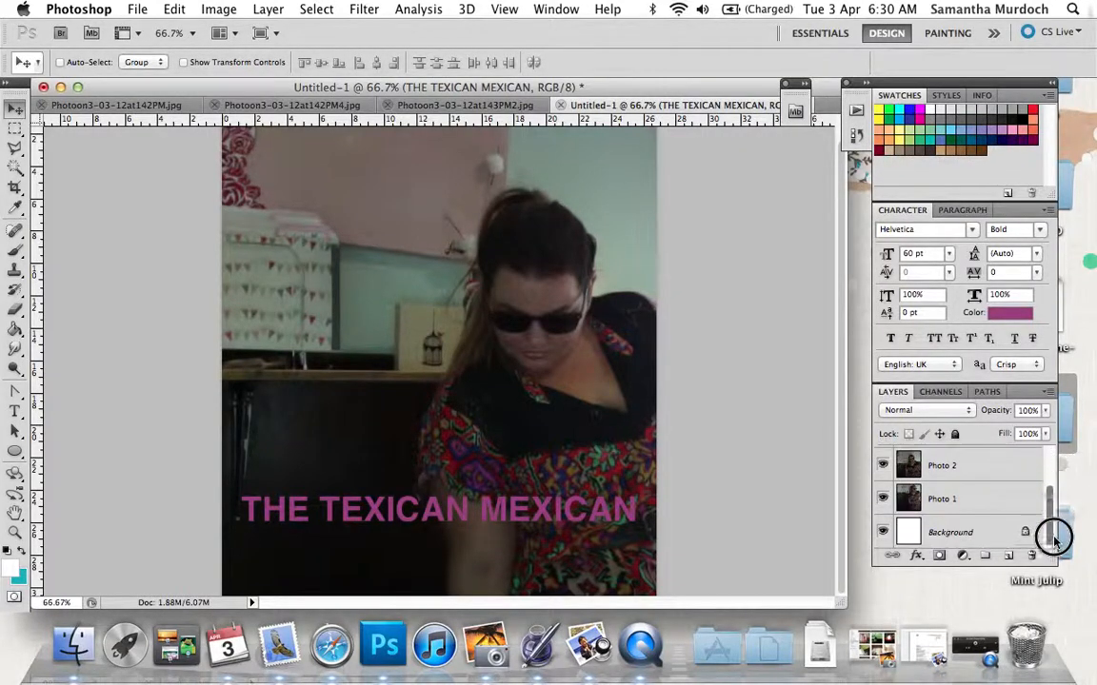
left_click_drag(1054, 539, 1041, 482)
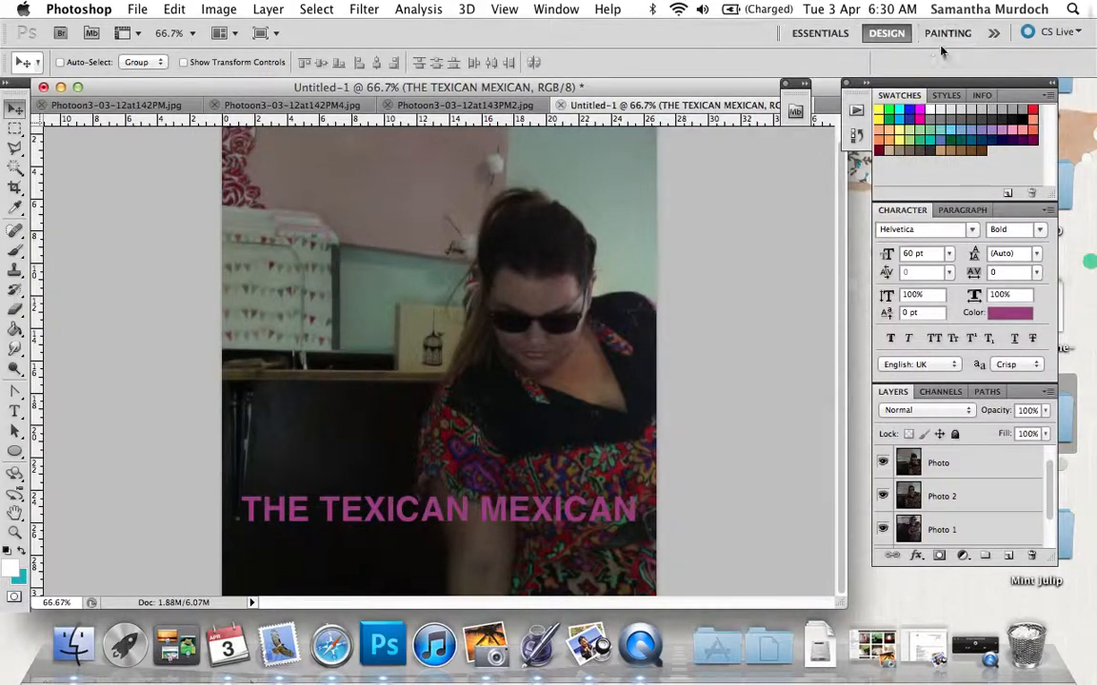
left_click(992, 34)
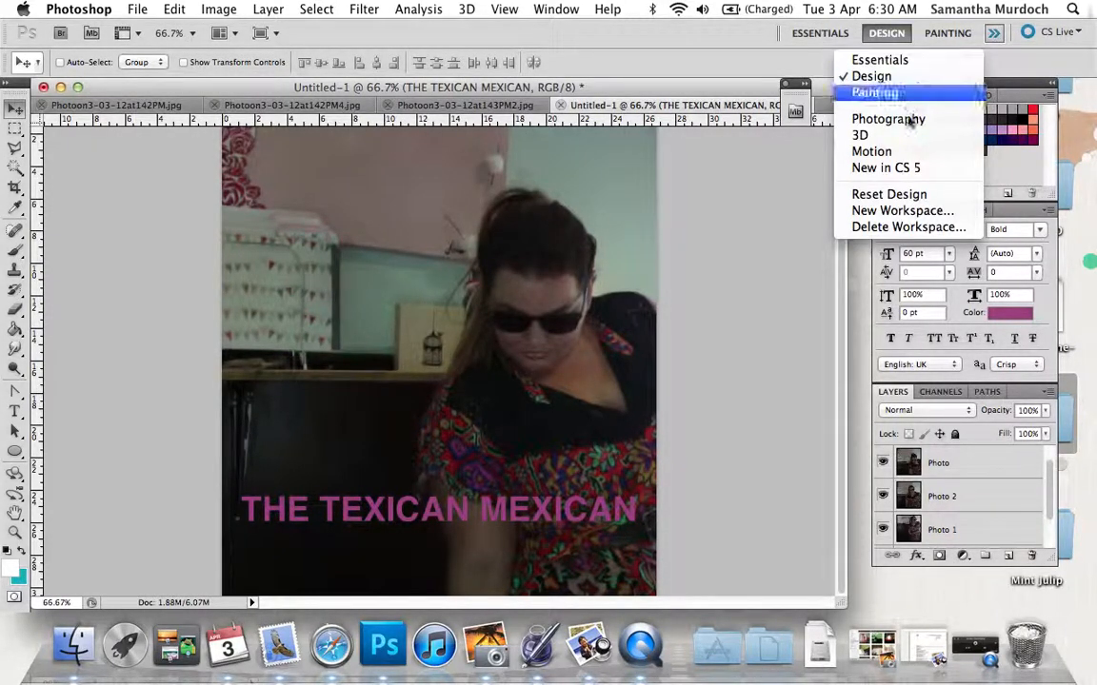
left_click(897, 152)
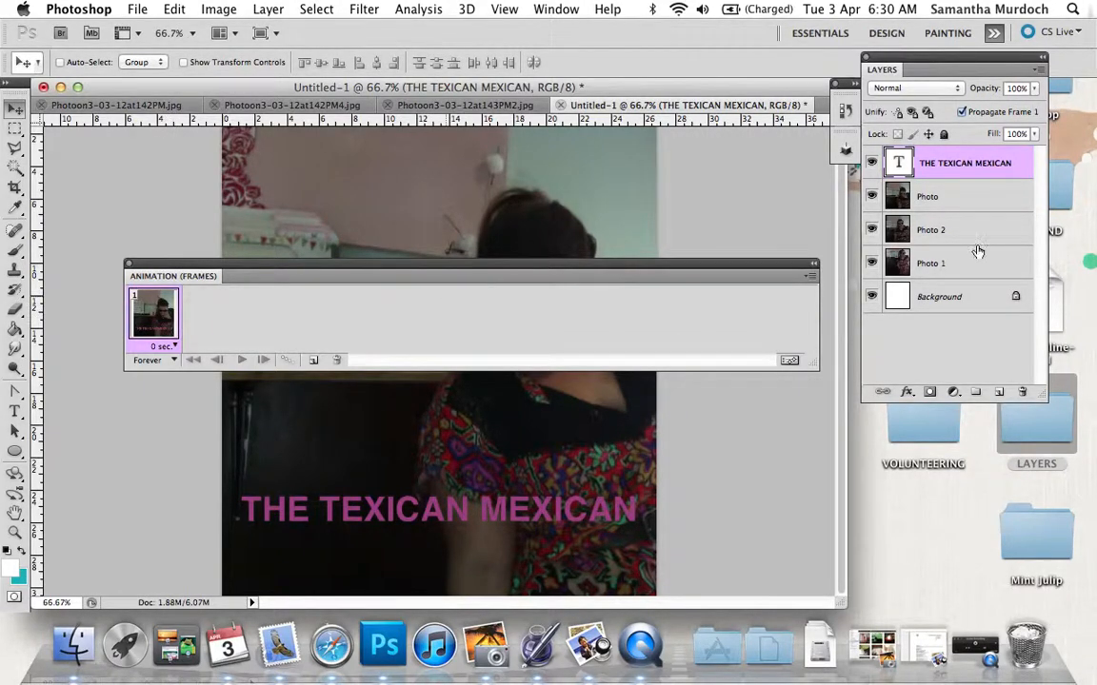
Hide the title, Photo and Photo 2 layers so the first animation frame shows only Photo 1 over the background.
left_click(872, 164)
left_click(872, 196)
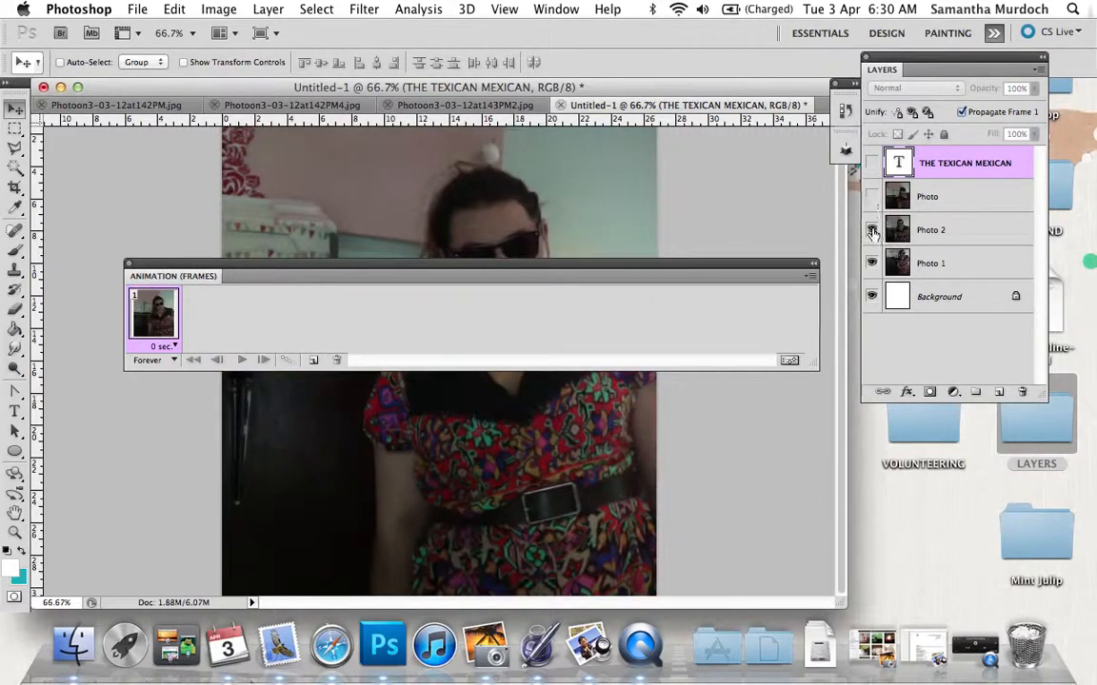
left_click(872, 230)
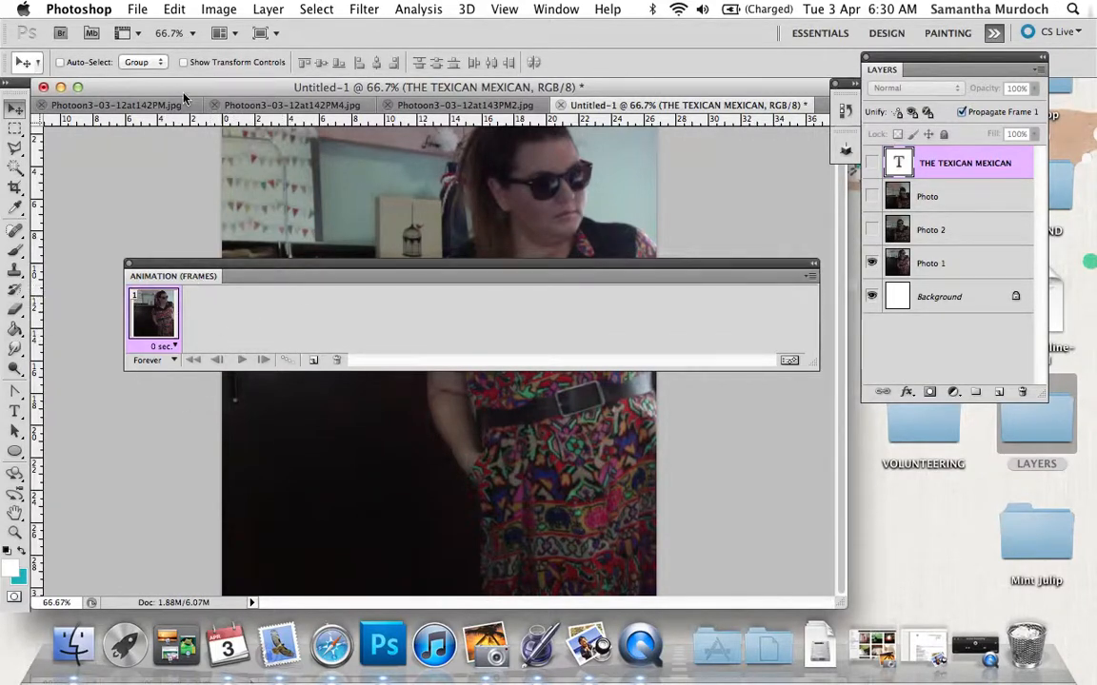
left_click(137, 8)
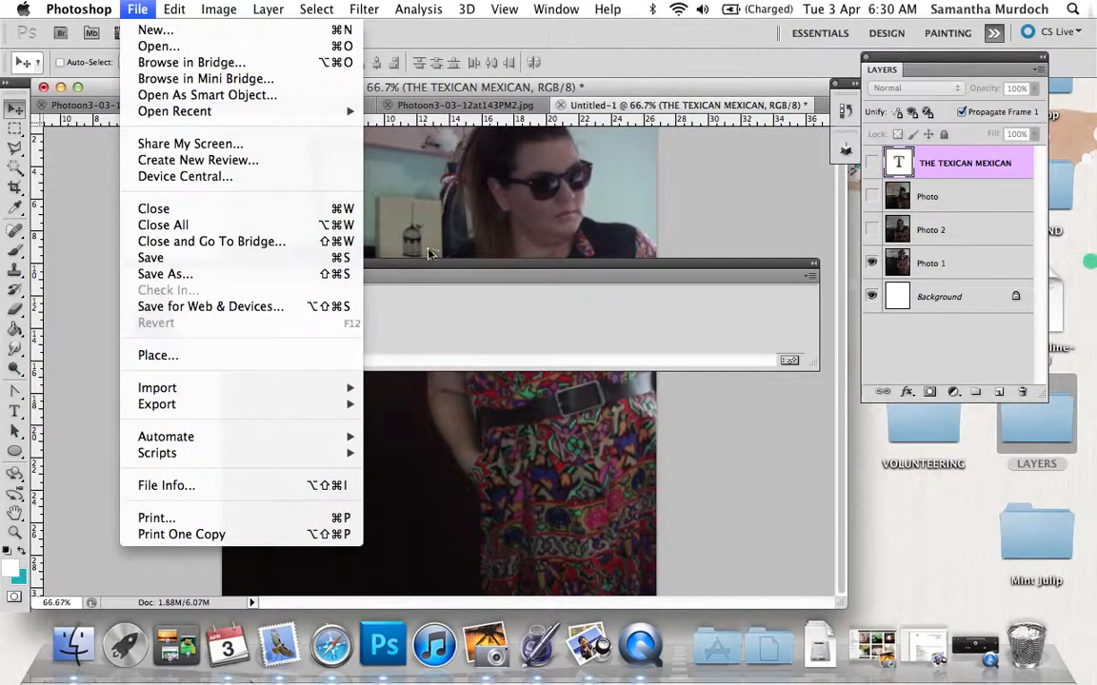
left_click(403, 309)
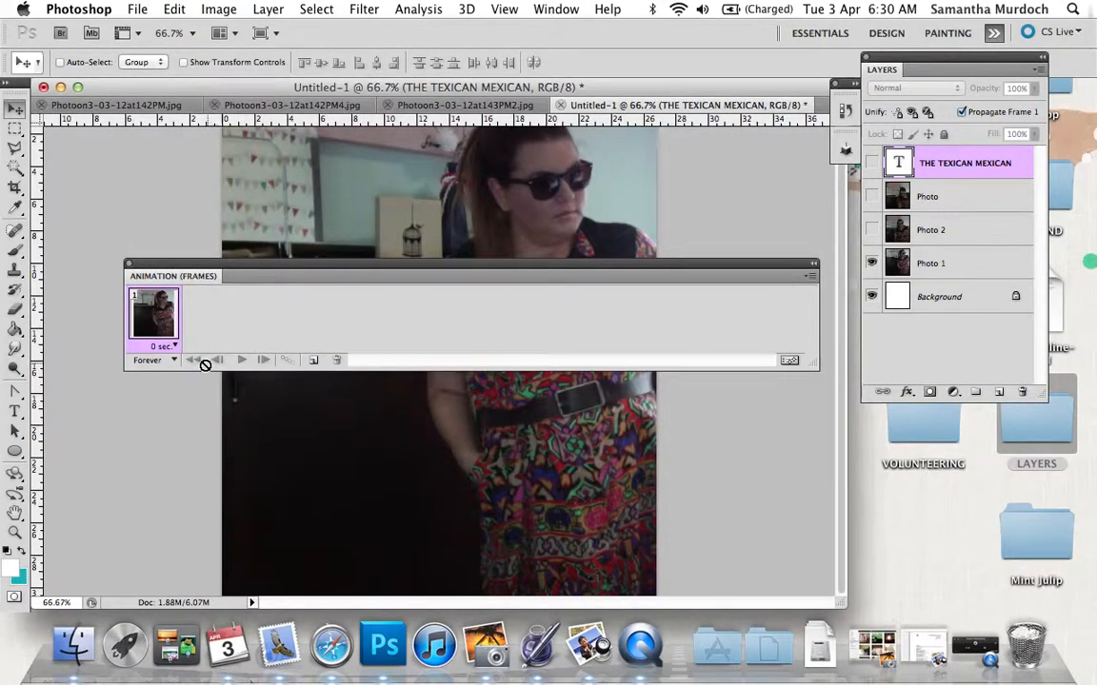
Add a second animation frame with Photo 1 hidden and Photo 2 shown.
left_click(313, 362)
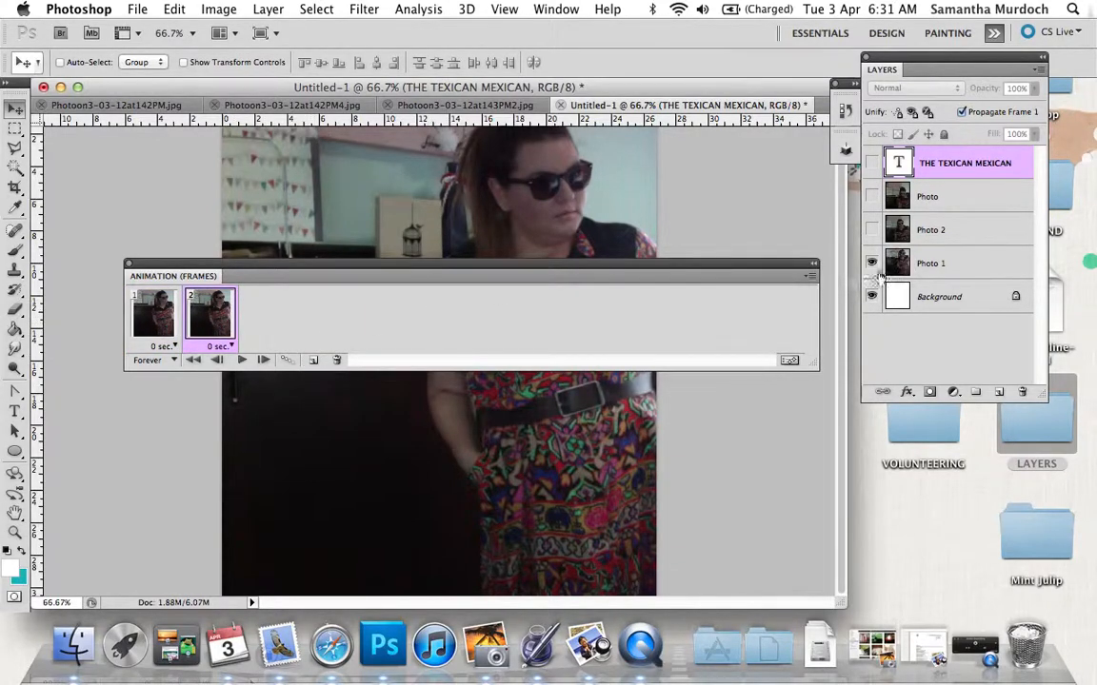
left_click(873, 264)
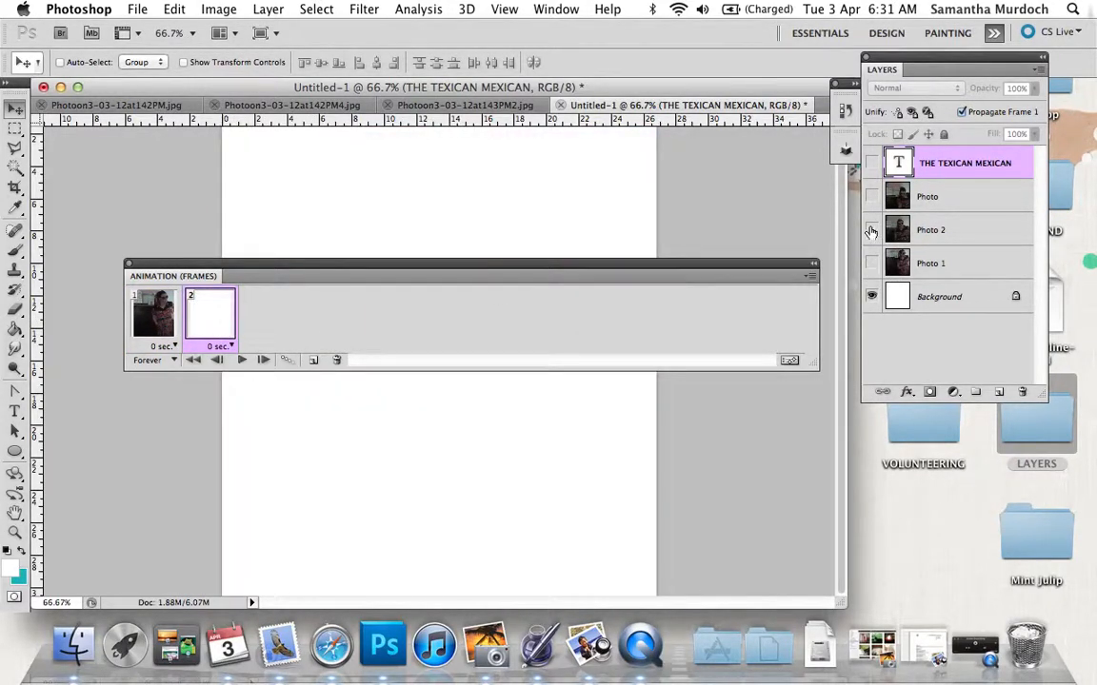
left_click(872, 229)
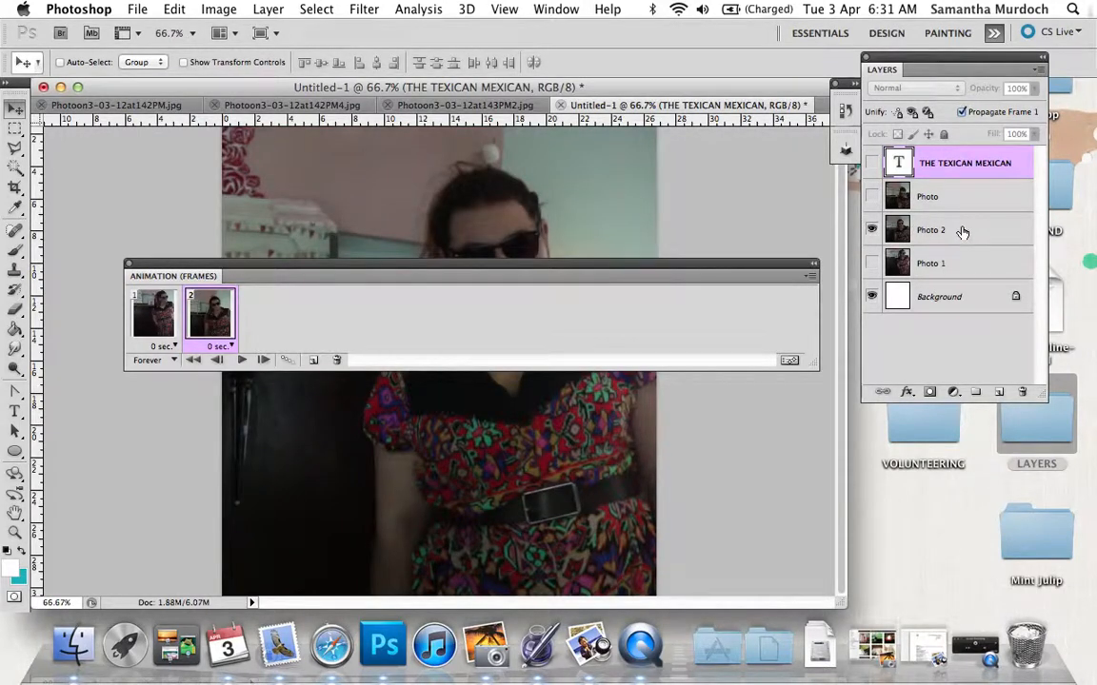
Add a third animation frame with Photo 2 hidden and the Photo layer shown.
left_click(314, 362)
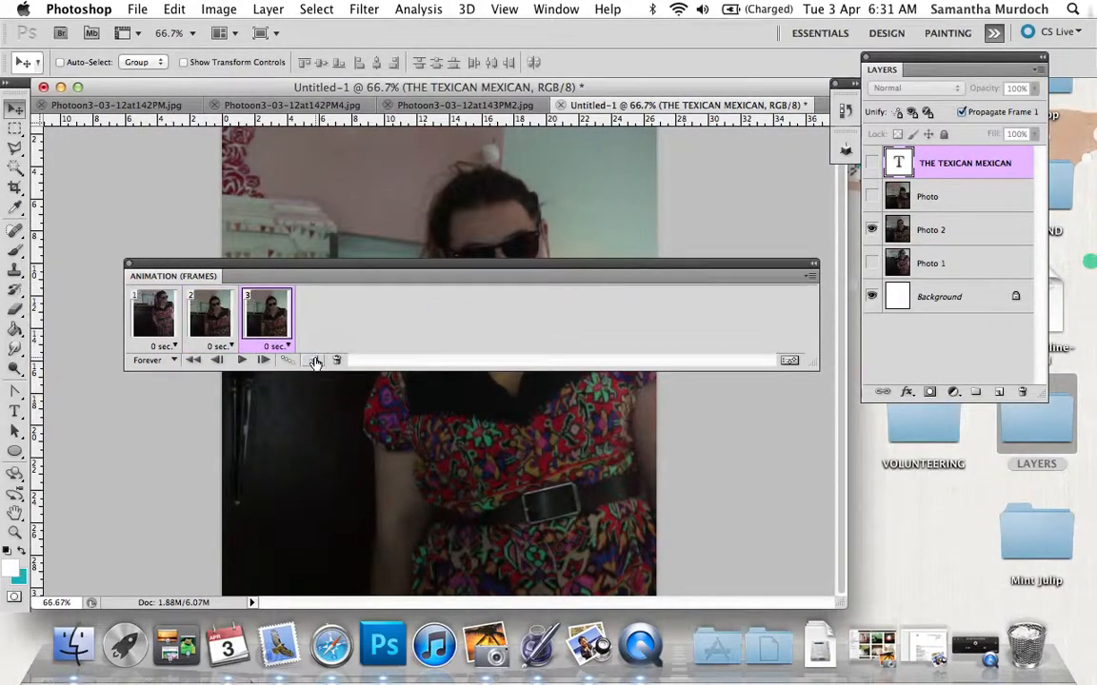
left_click(871, 229)
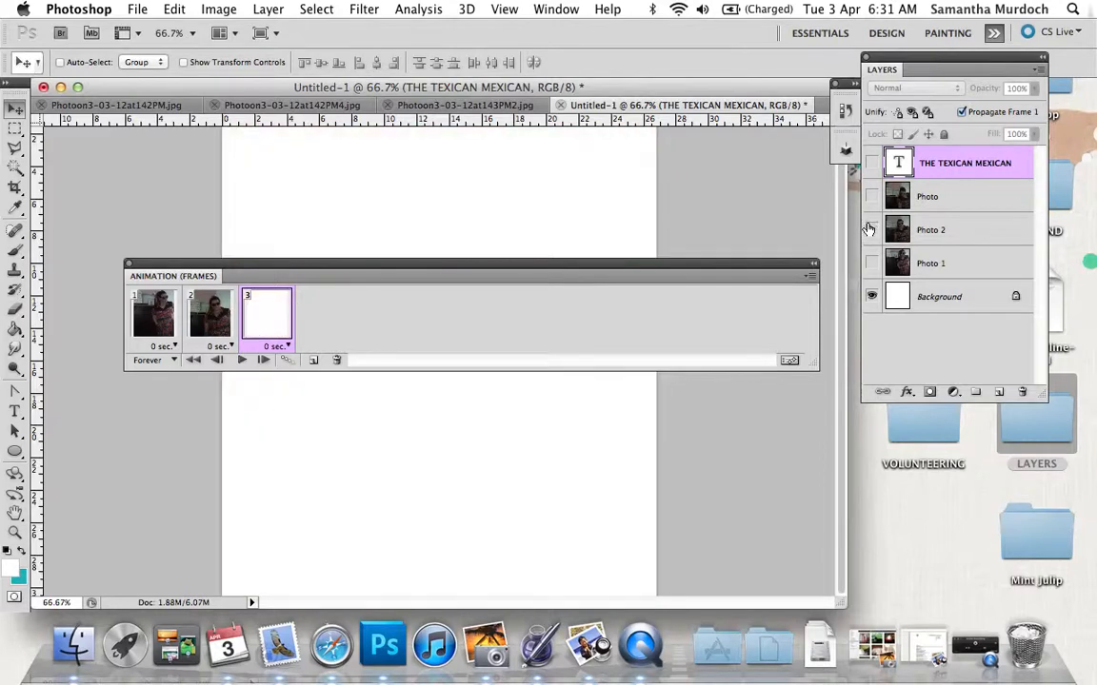
left_click(871, 196)
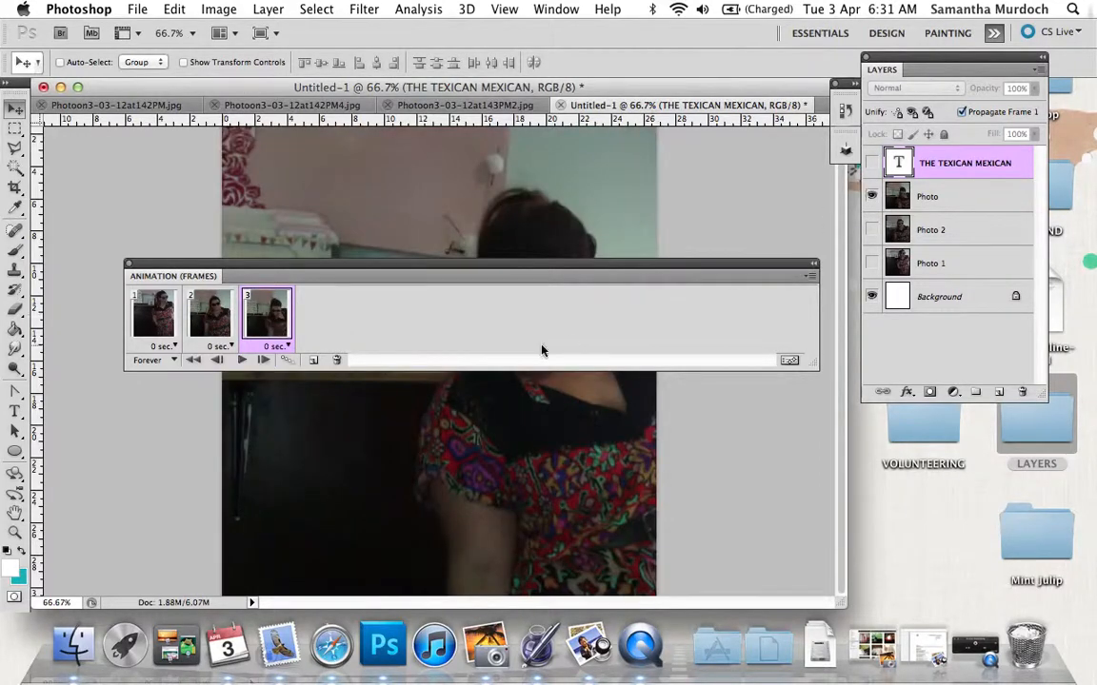
Add a fourth animation frame showing the title over Photo 1, with the Photo layer hidden.
left_click(313, 361)
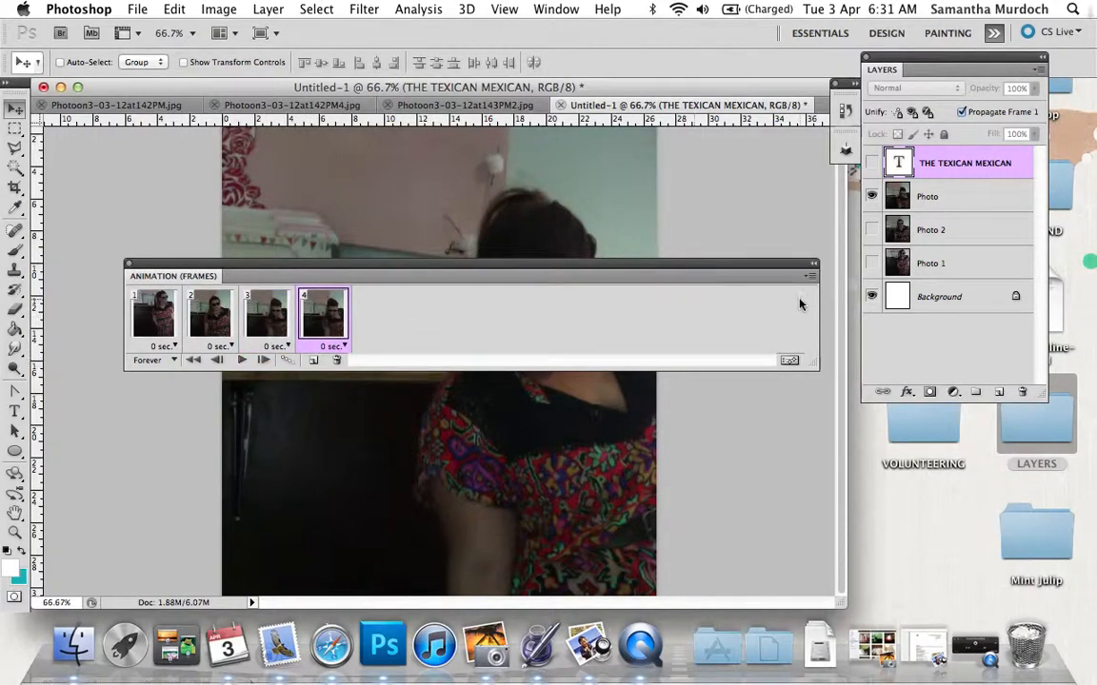
left_click(871, 163)
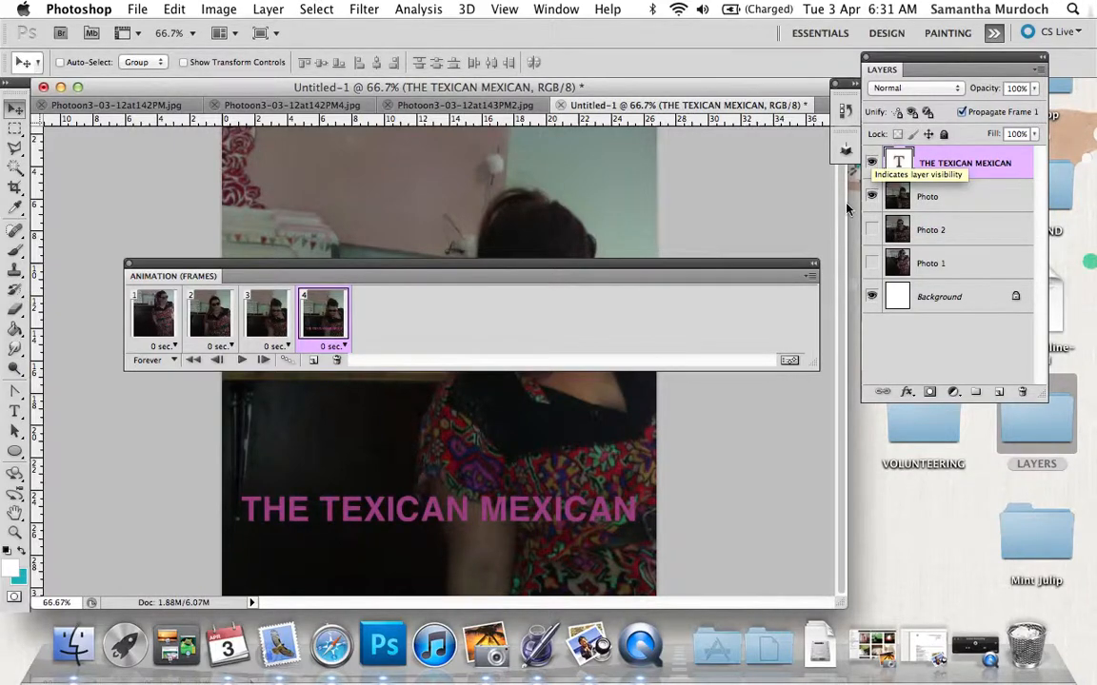
left_click(872, 229)
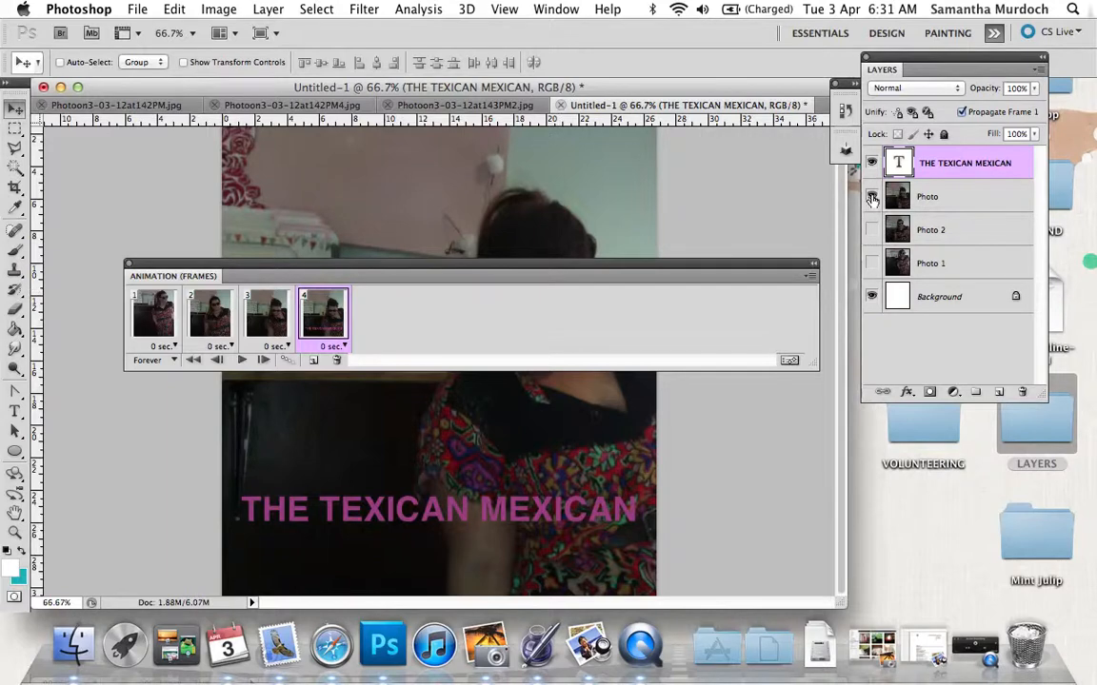
left_click(872, 197)
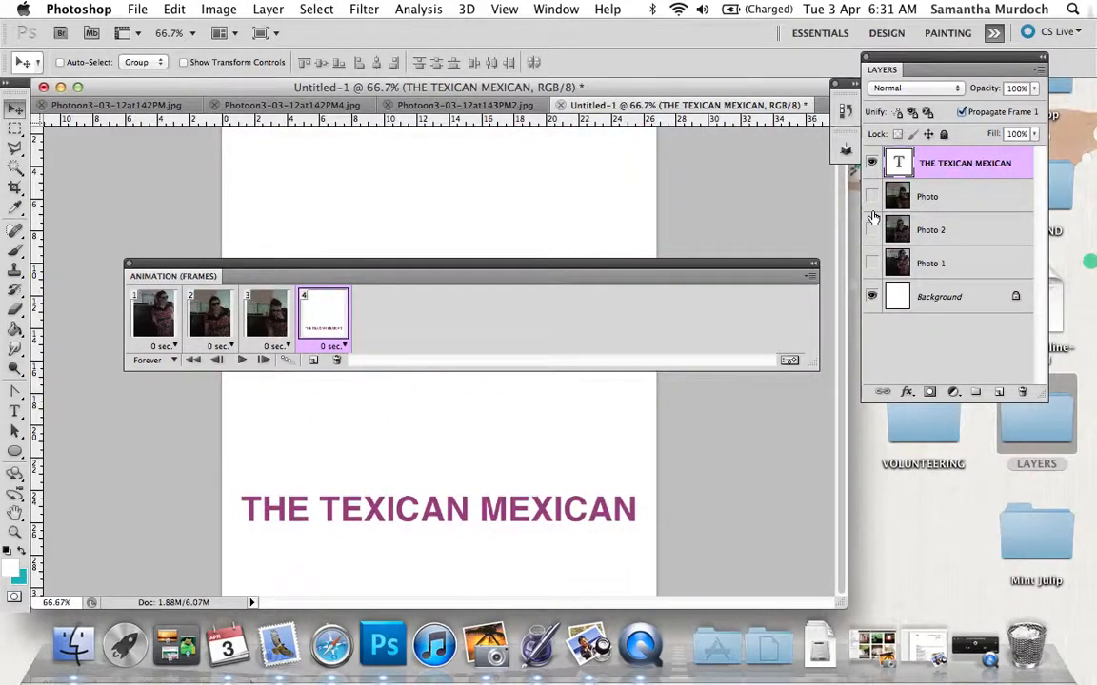
left_click(871, 263)
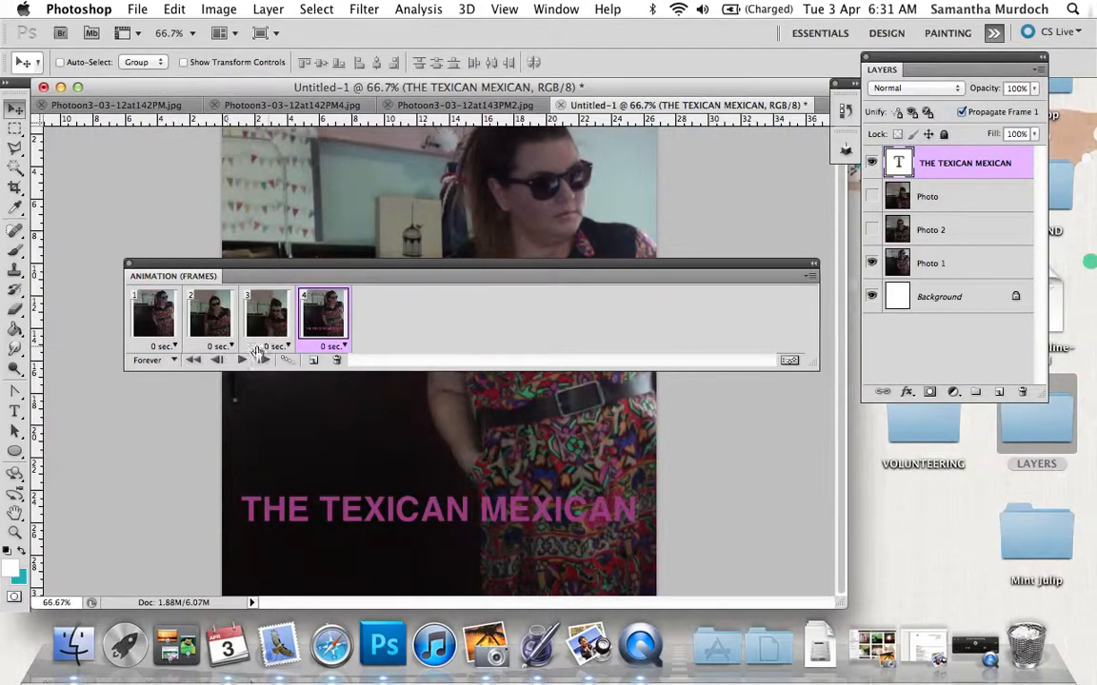
Set the delay of all four animation frames to 0.5 seconds each.
left_click(172, 348)
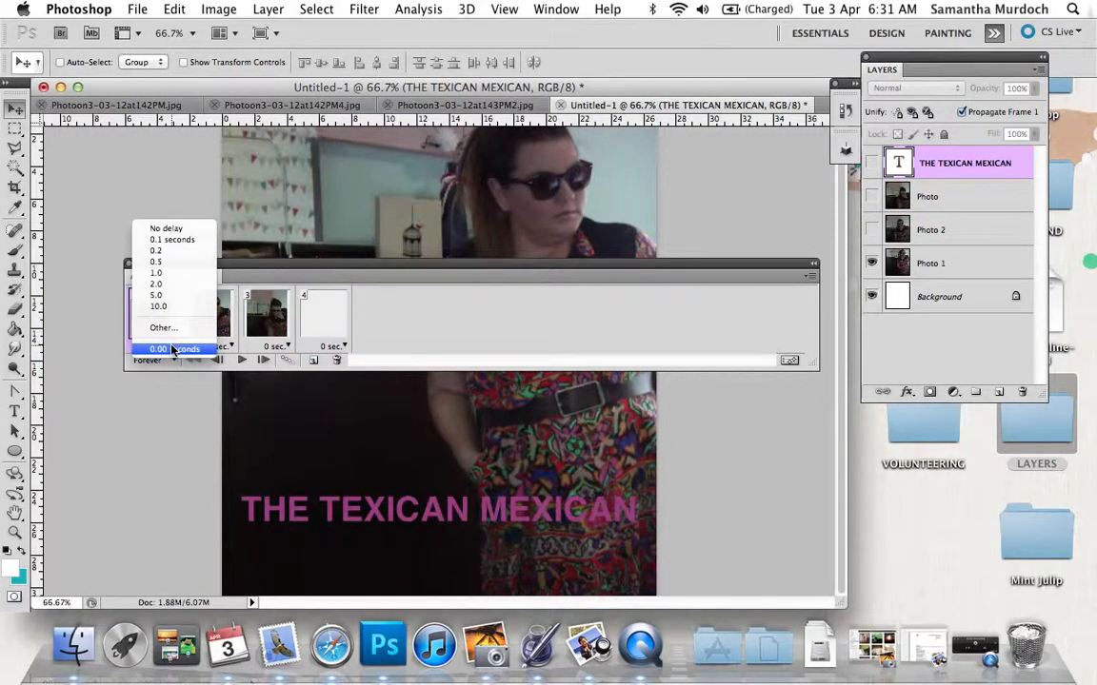
left_click(174, 262)
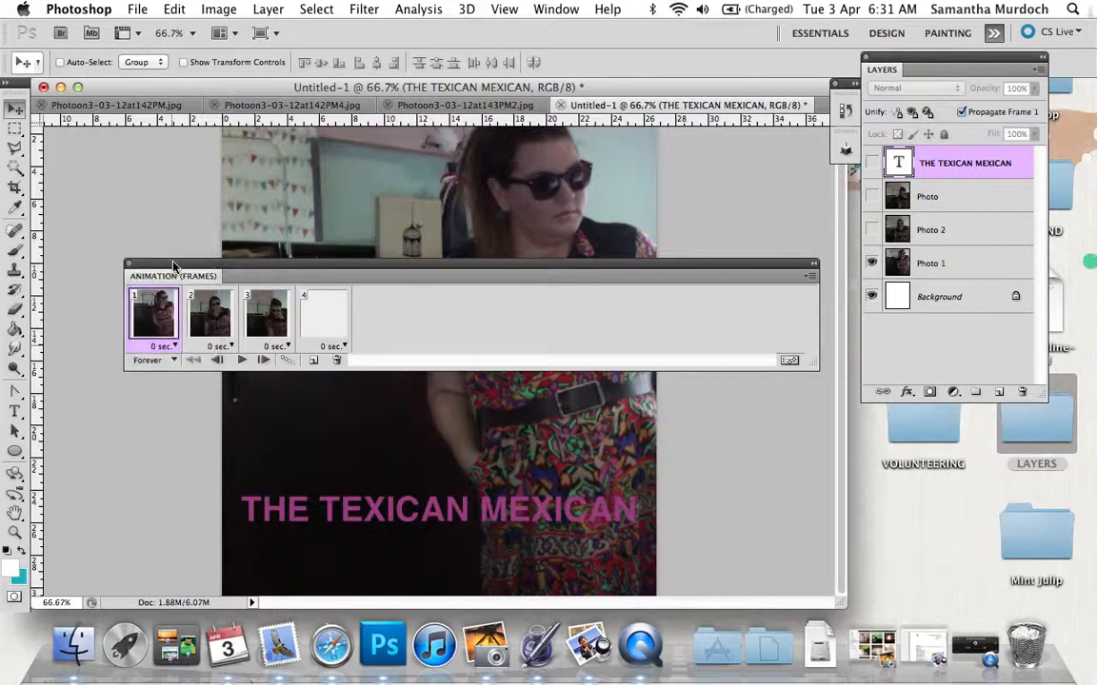
left_click(234, 350)
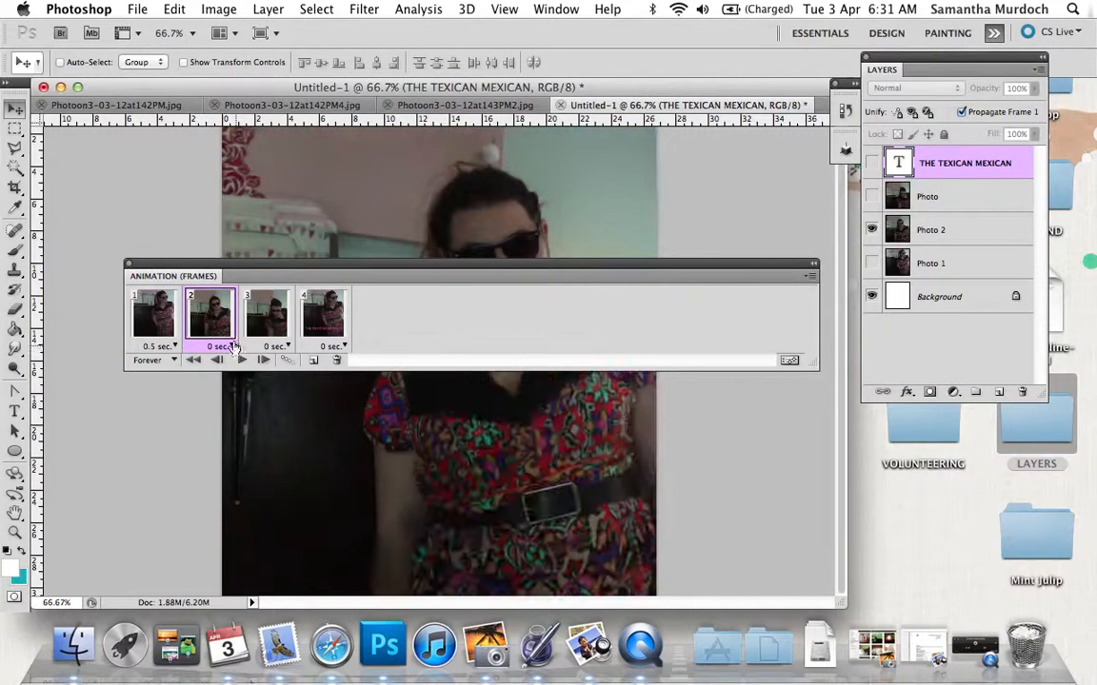
left_click(234, 348)
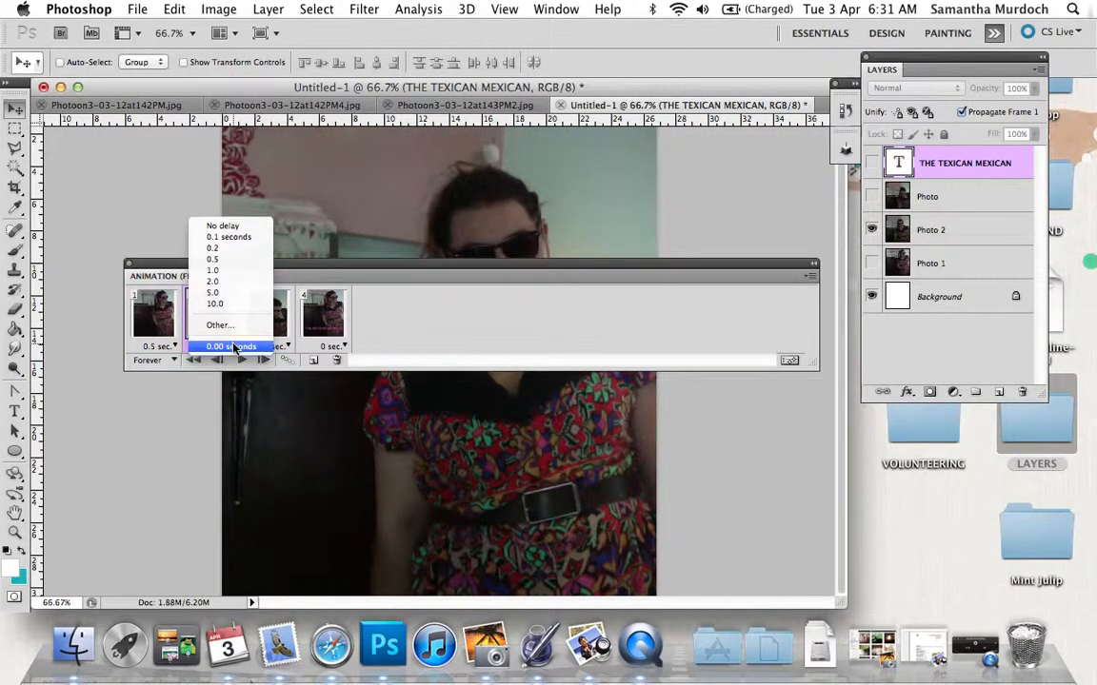
left_click(229, 258)
left_click(285, 348)
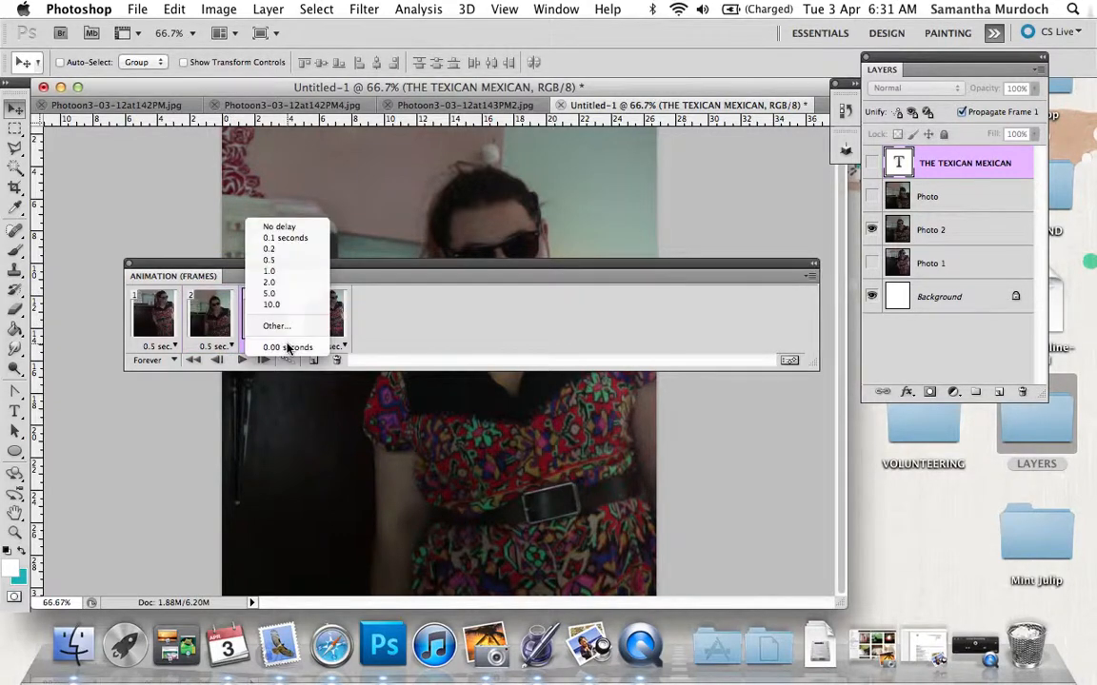
left_click(269, 259)
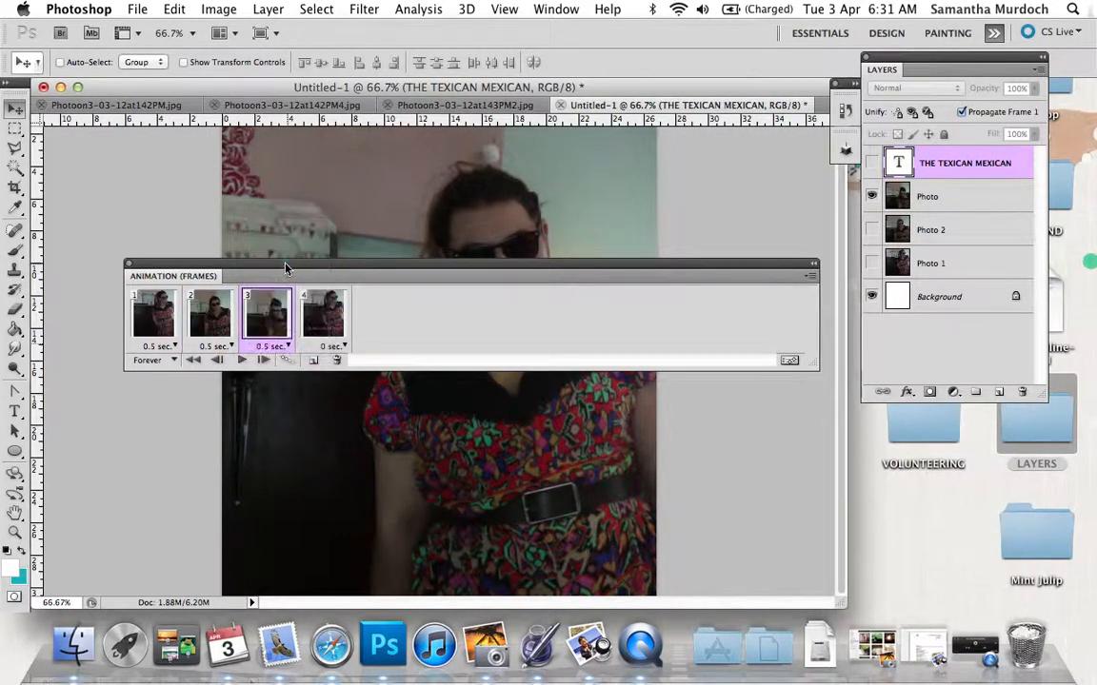
left_click(338, 349)
left_click(338, 348)
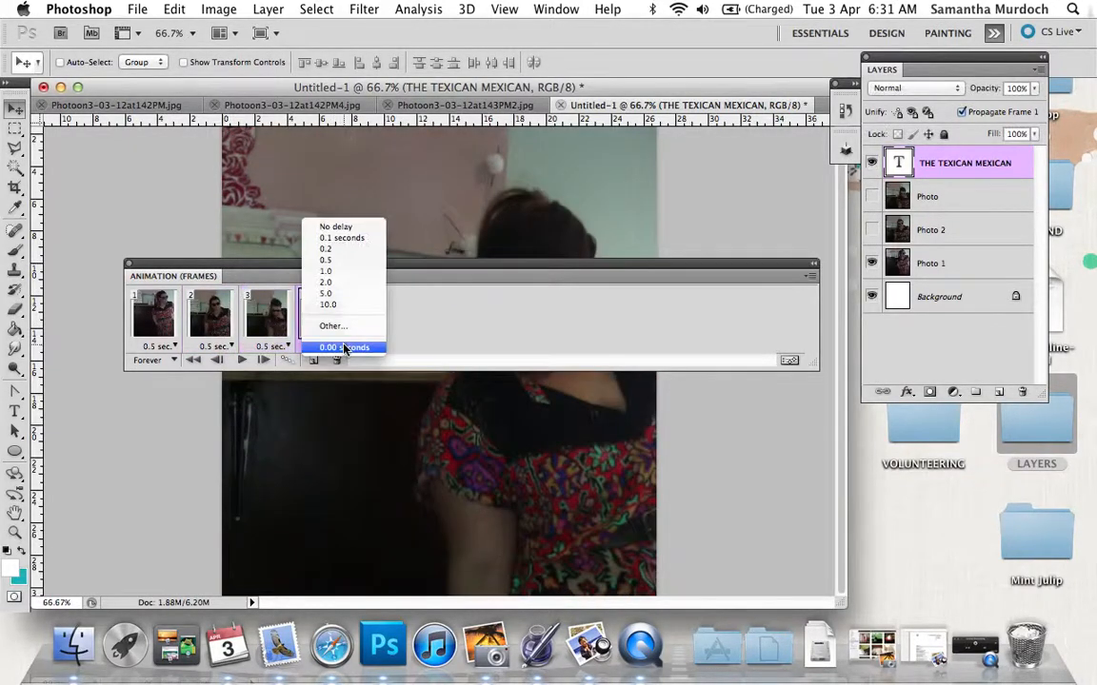
left_click(325, 260)
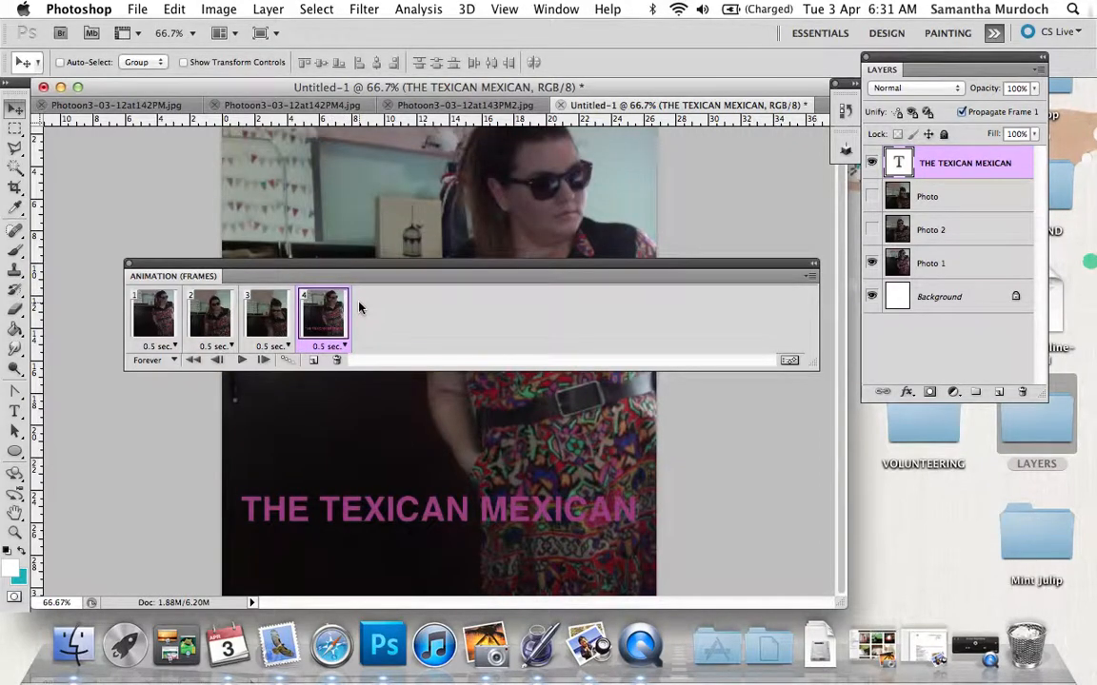
Play the animation with the frames panel moved clear of the image, and stop playback after previewing it.
left_click_drag(270, 279, 302, 40)
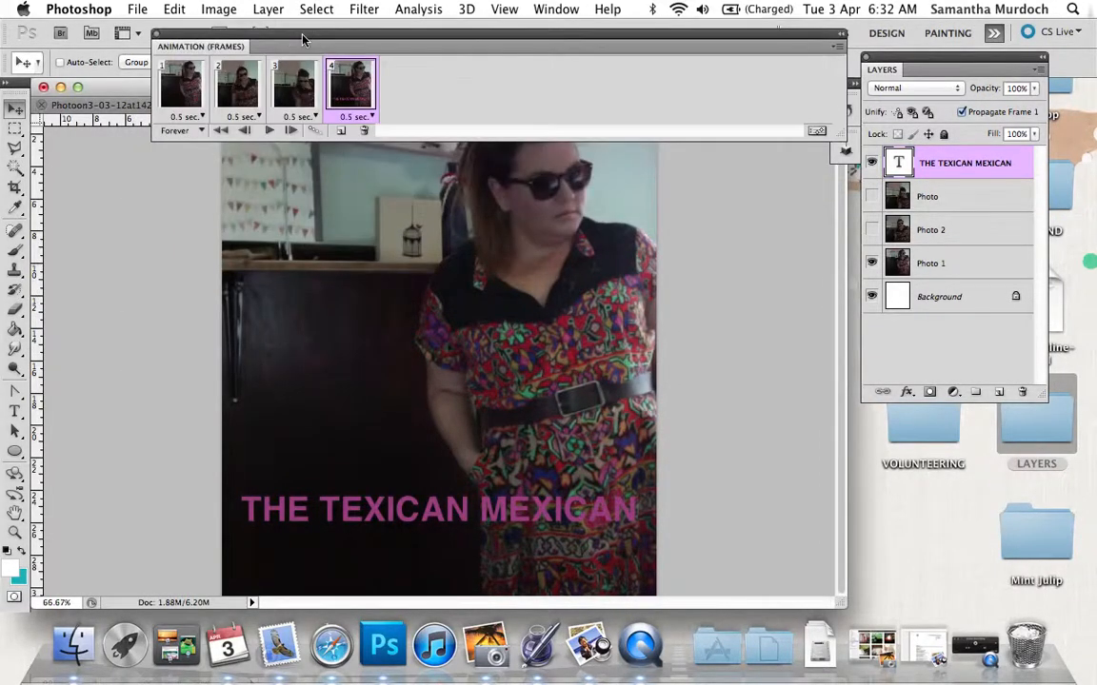
left_click(272, 131)
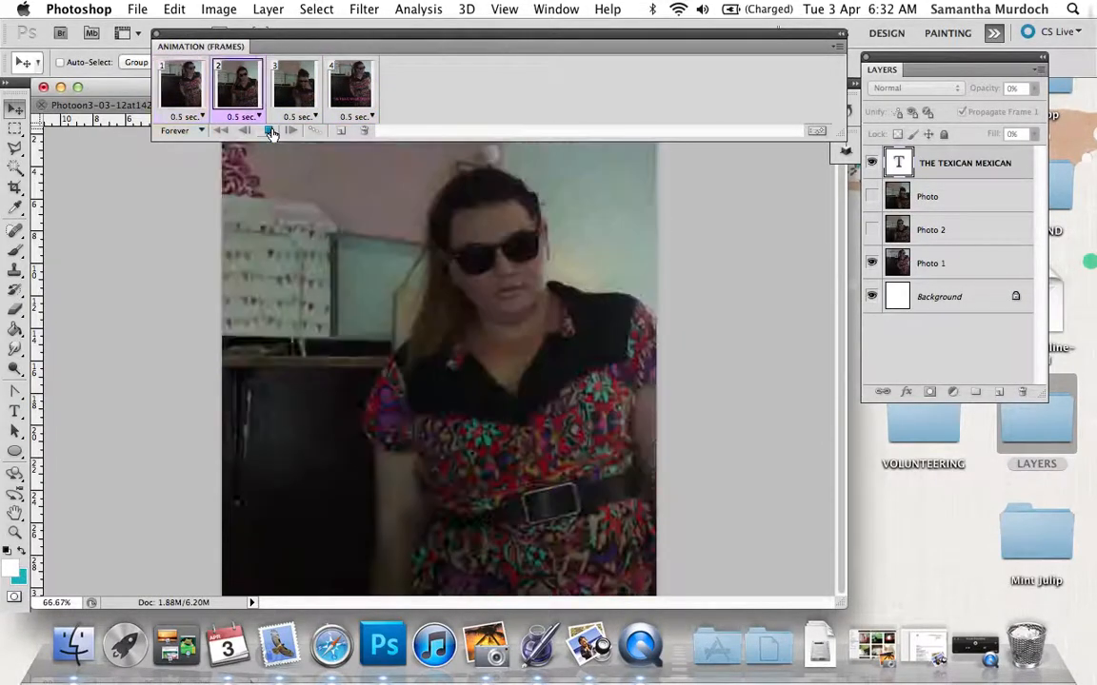
left_click(270, 131)
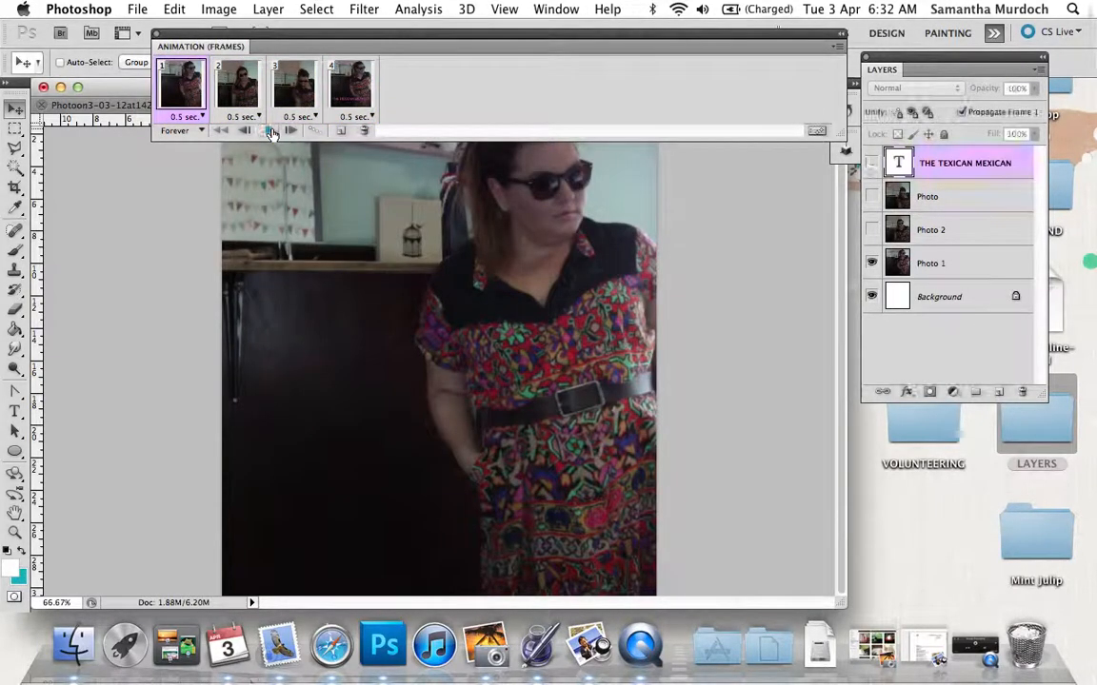
left_click_drag(284, 40, 226, 358)
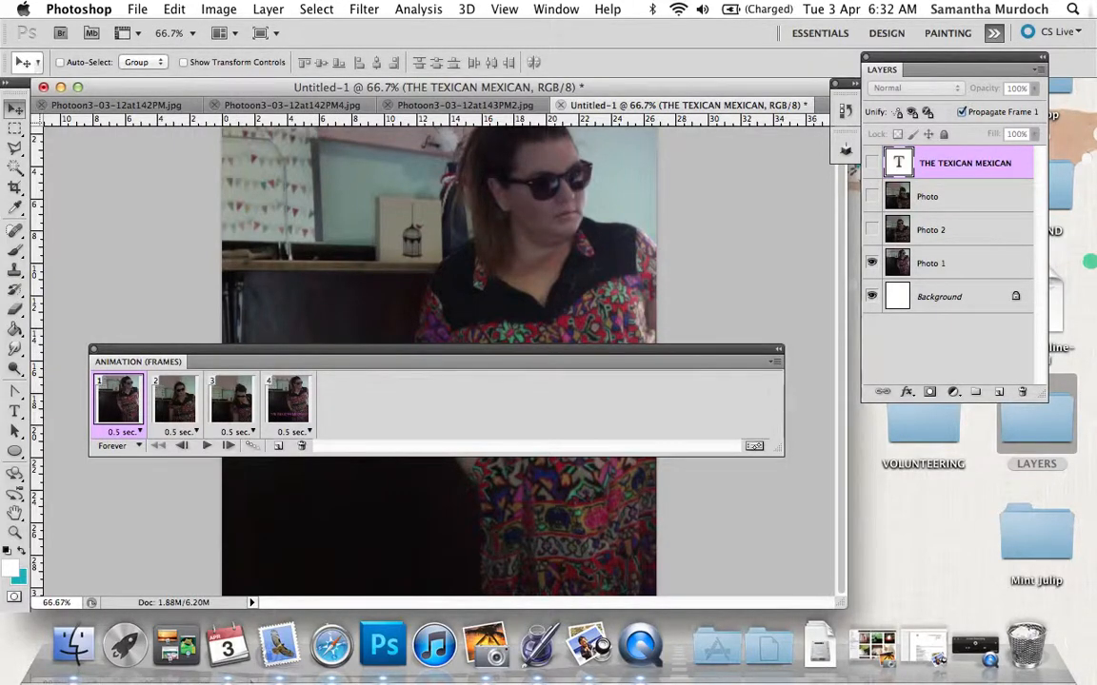
Prepare a Save for Web & Devices export in GIF format with the looping option set to Forever.
left_click(137, 9)
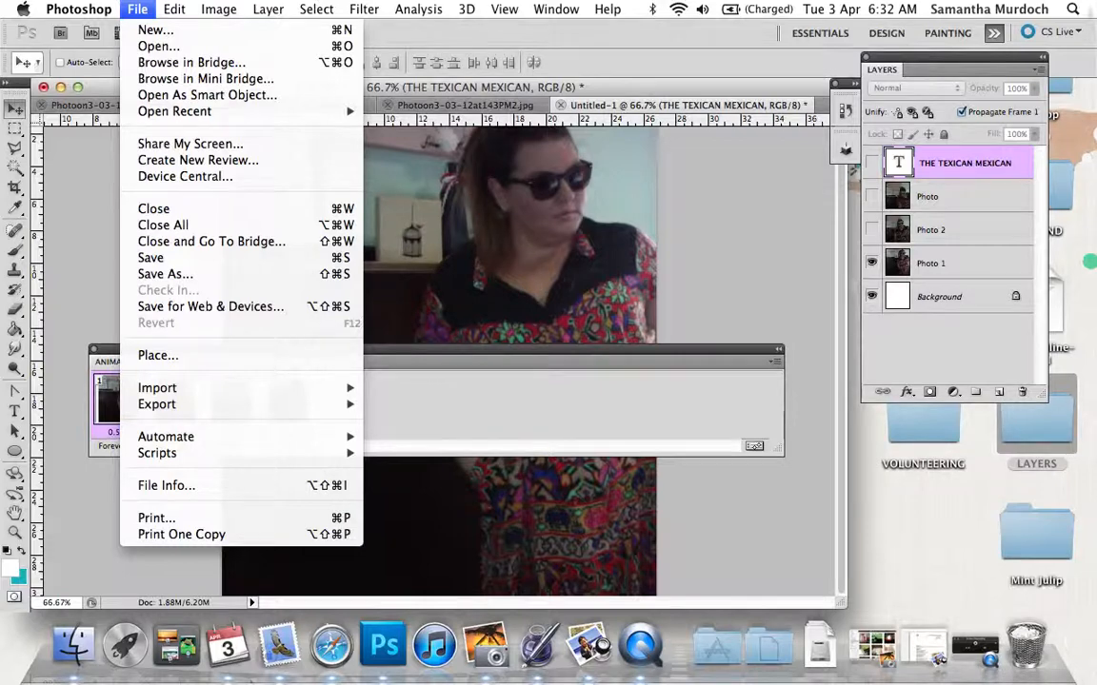
left_click(190, 307)
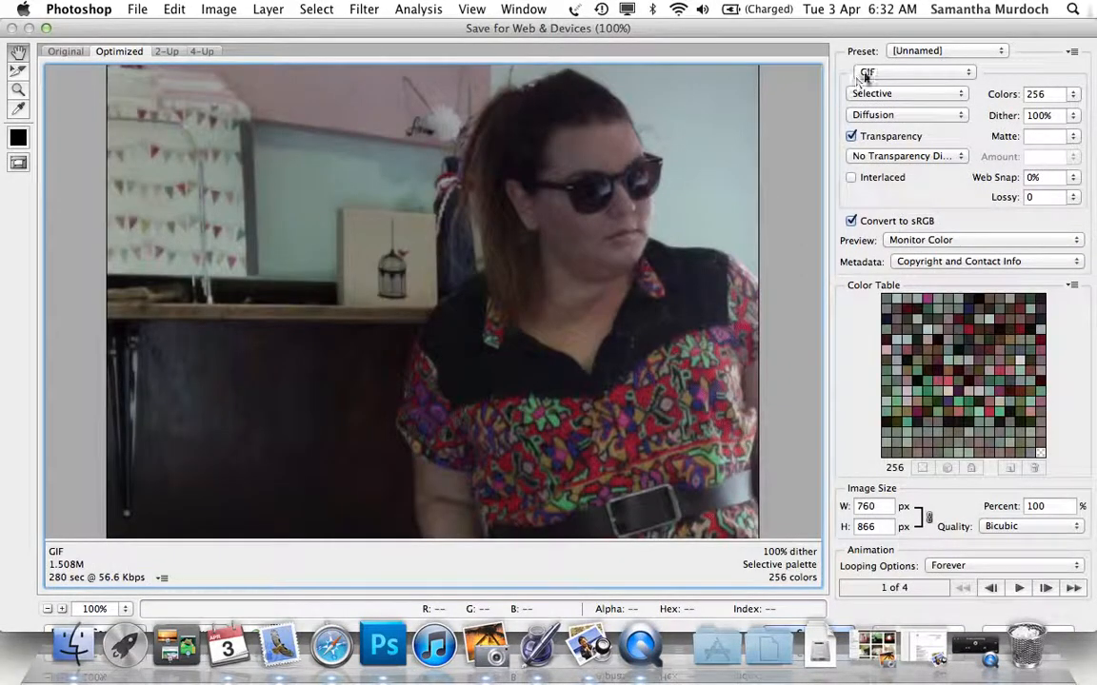
left_click(882, 72)
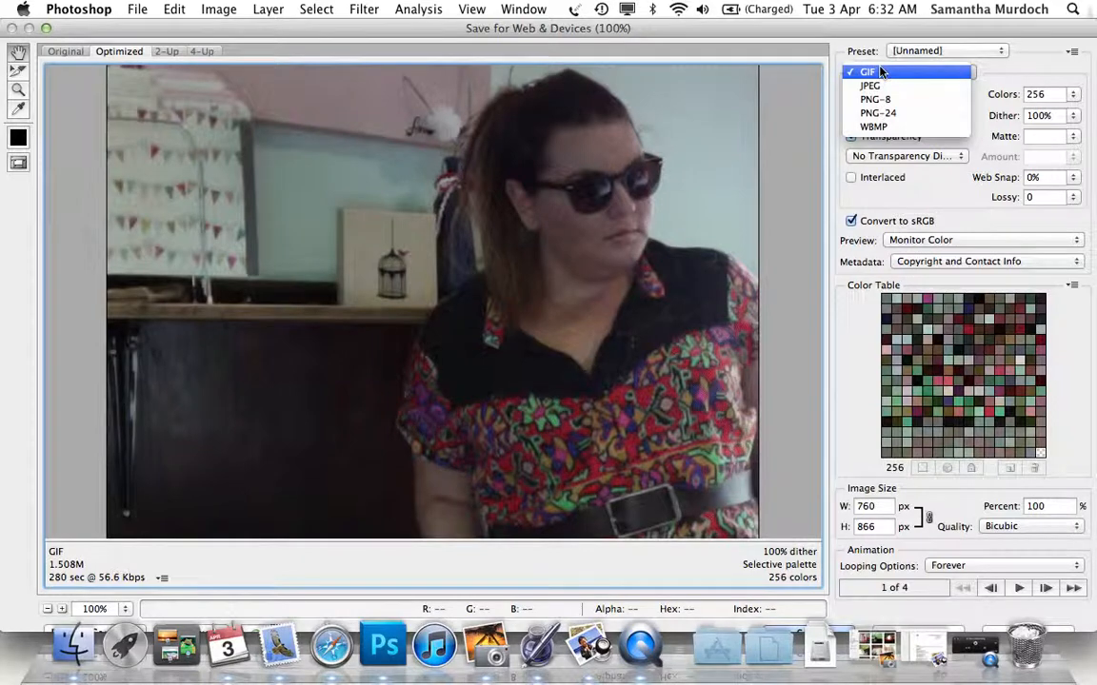
left_click(881, 72)
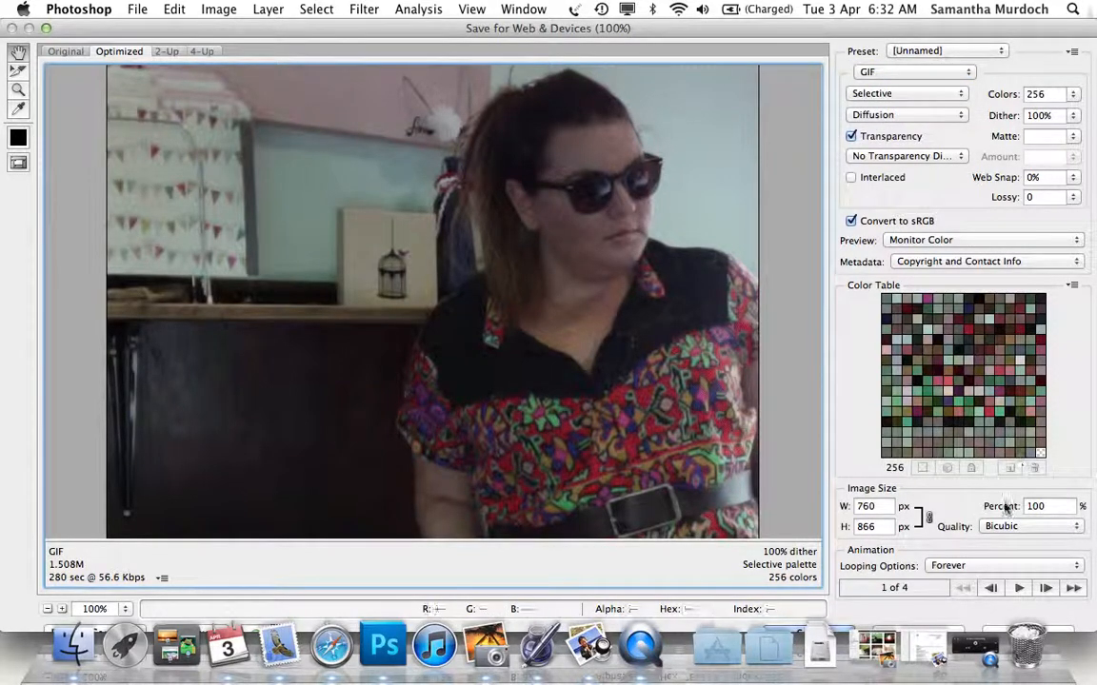
left_click(990, 565)
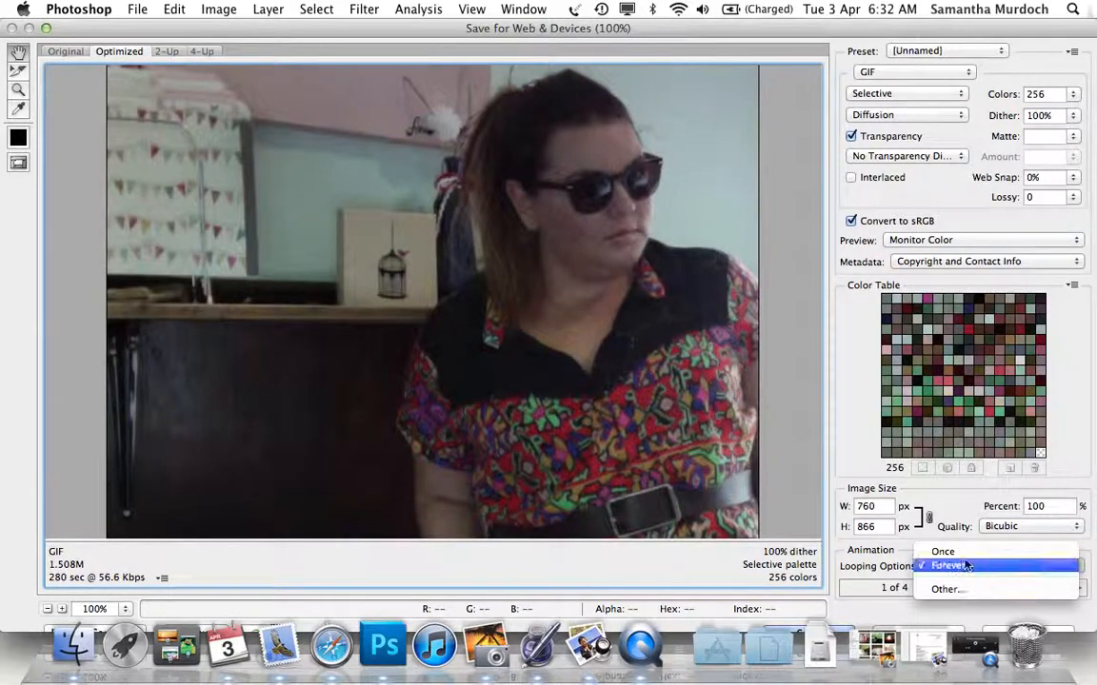
left_click(969, 567)
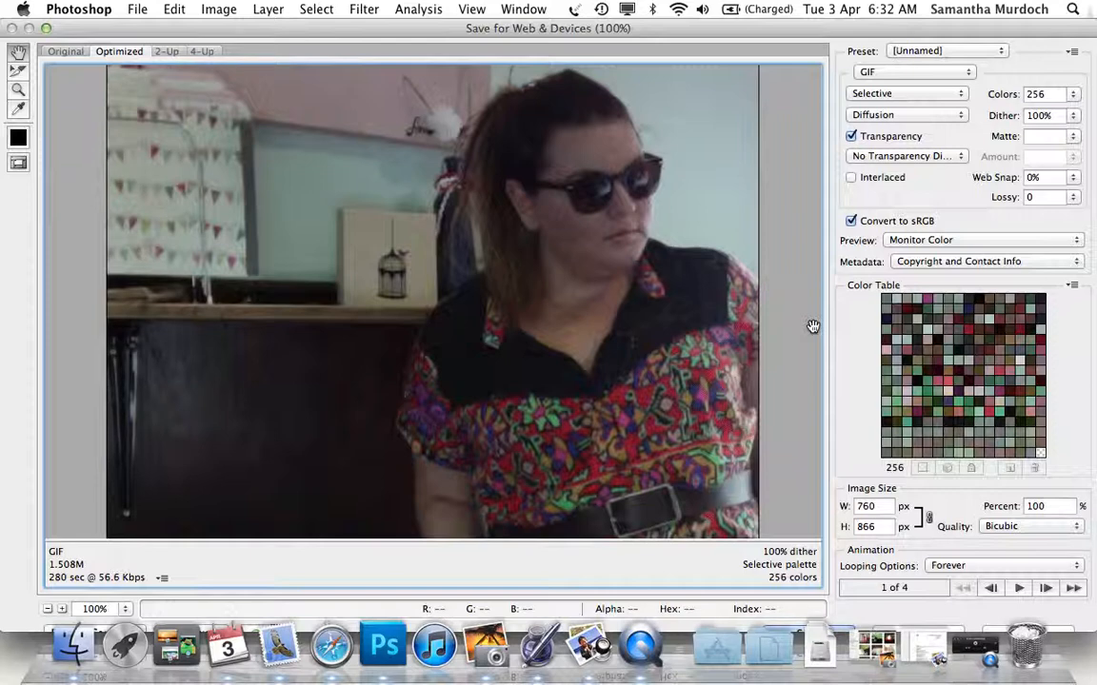
Save the optimized animation to the Desktop as THETEXICANMEXICAN.gif, with the format Images Only.
key("Return")
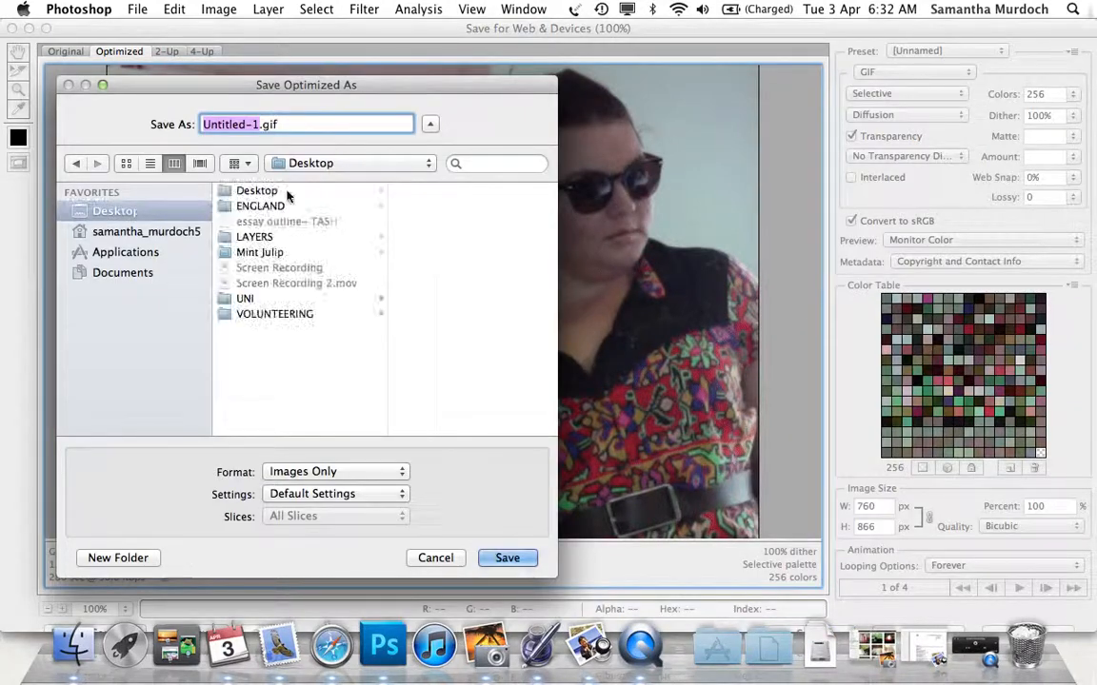
type("THE")
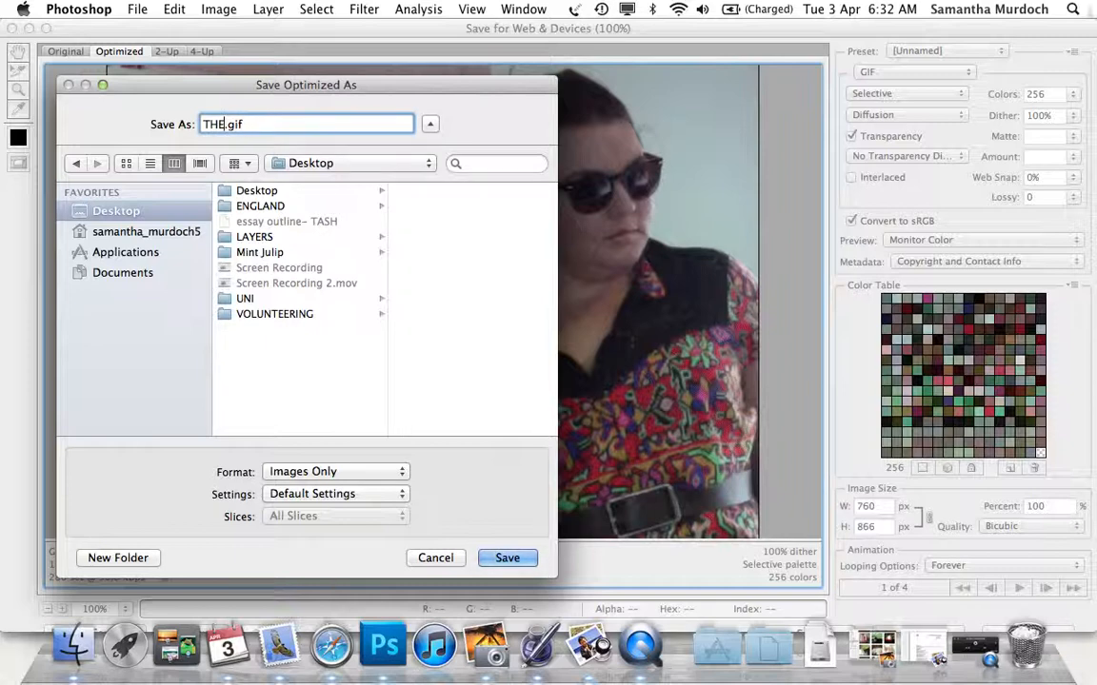
type("TEXIXA")
key("BackSpace")
key("BackSpace")
type("CANMEXICAN")
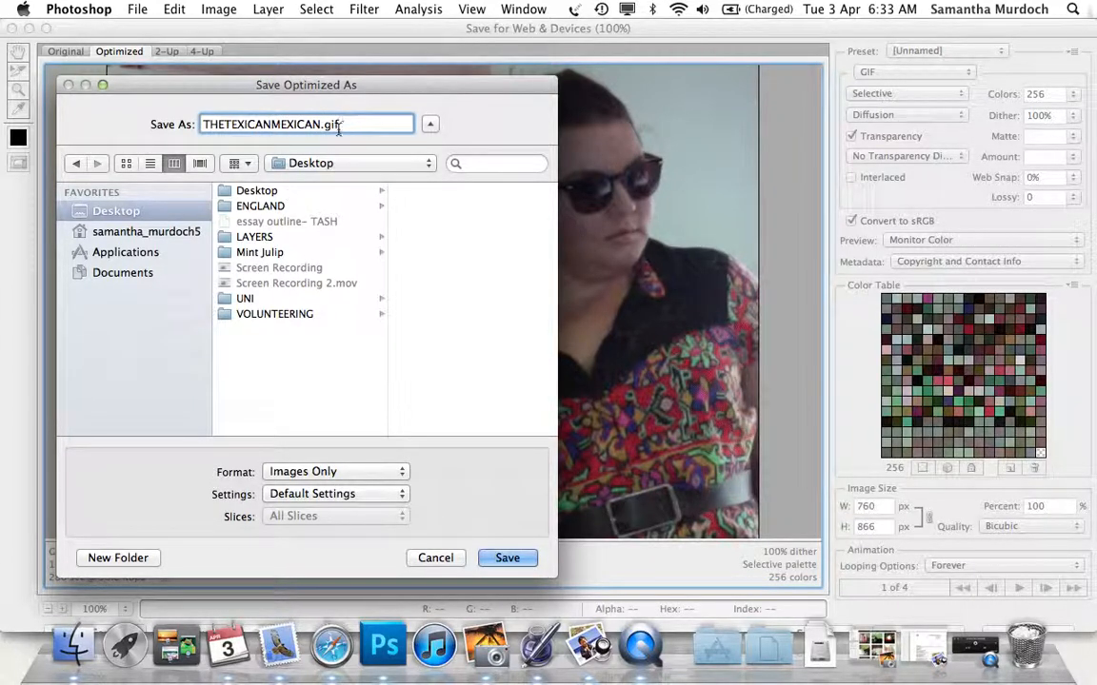
left_click(111, 211)
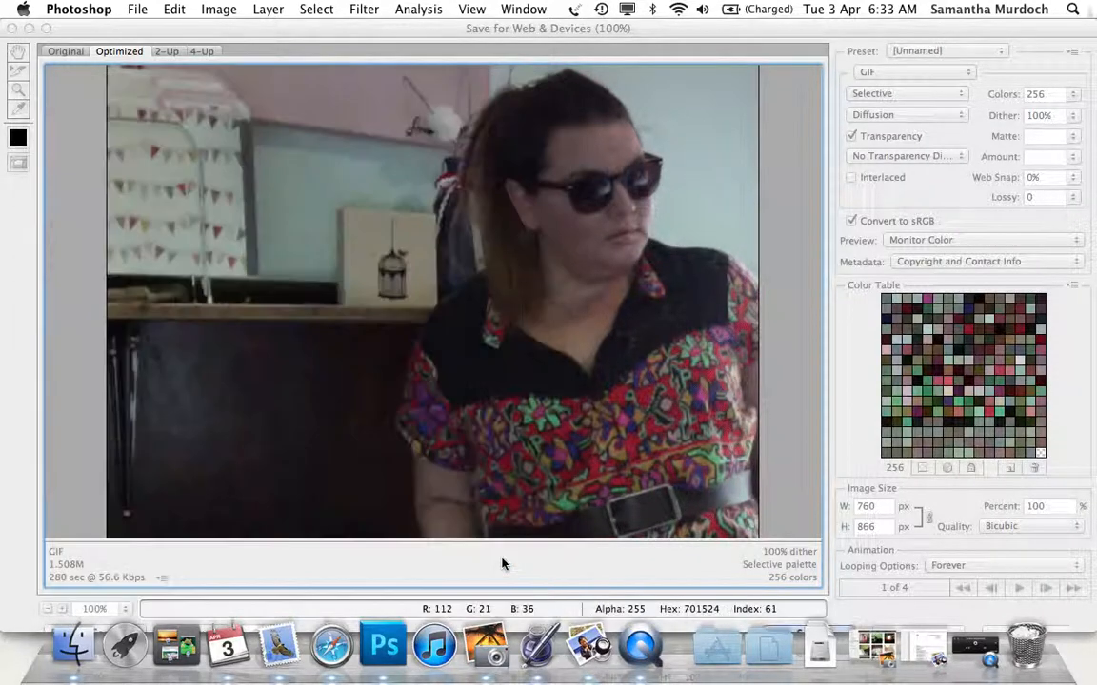
left_click(501, 557)
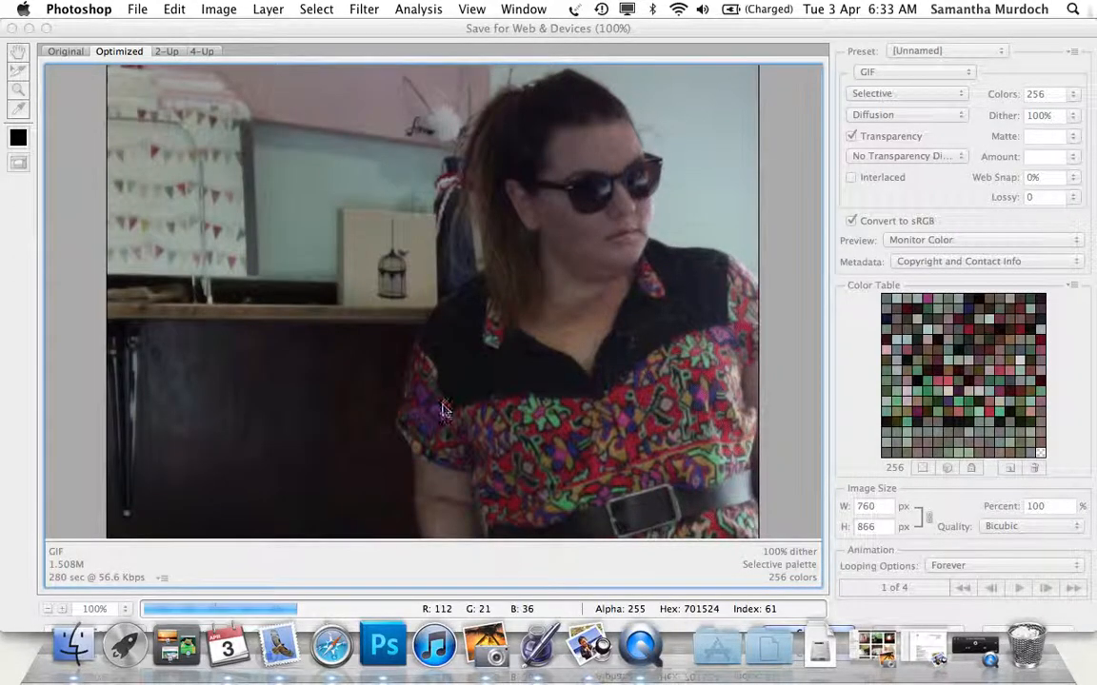